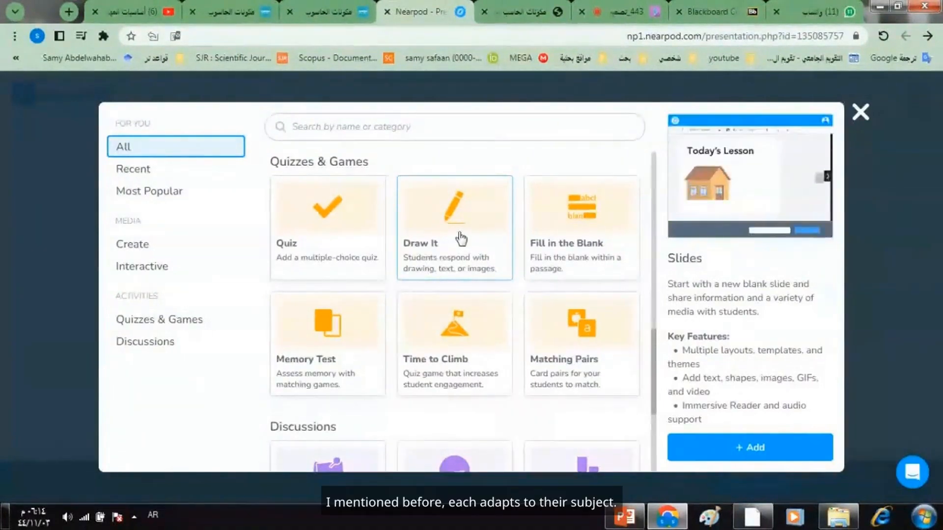
- Add a Draw It activity to the lesson and dismiss the new-tools introduction
{"action": "left_click", "coordinate": [460, 239]}
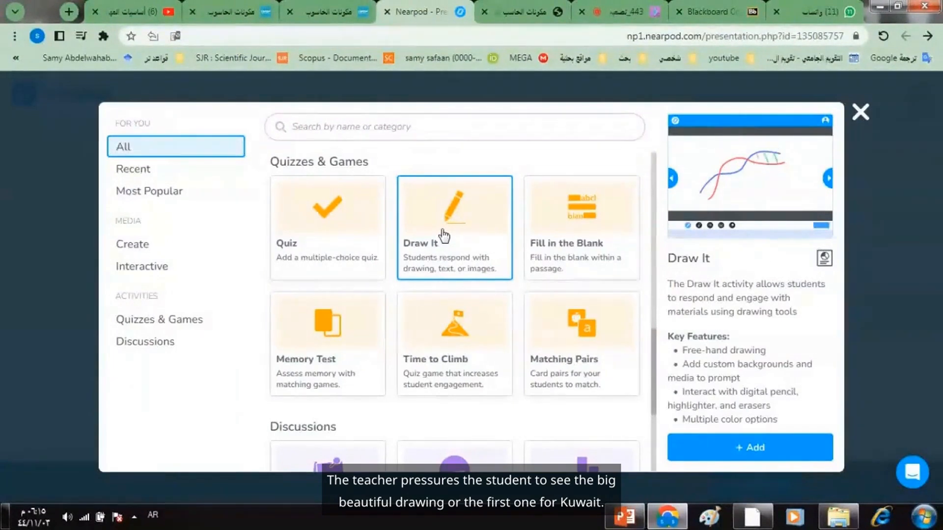
{"action": "left_click", "coordinate": [741, 452]}
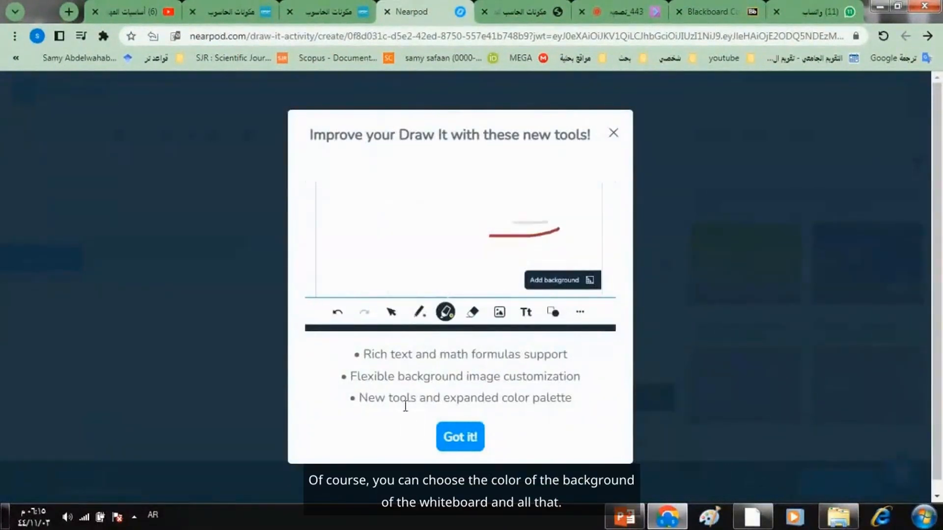
{"action": "left_click", "coordinate": [460, 437]}
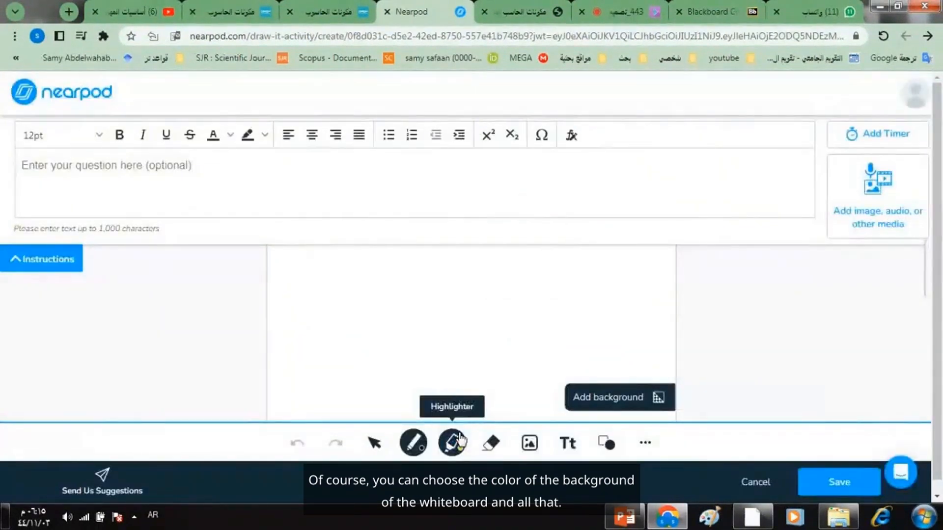
- Enter the question "ارسم مخطط بسيط عن مكونات الحاسب" for the Draw It activity
{"action": "left_click", "coordinate": [142, 168]}
{"action": "type", "text": "ارسم مخطط"}
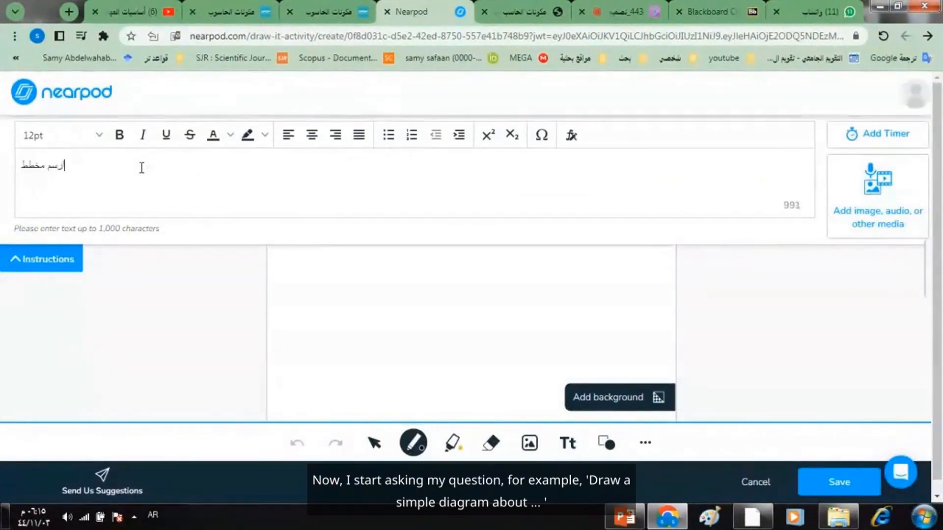
{"action": "type", "text": " بسيط عن مكو"}
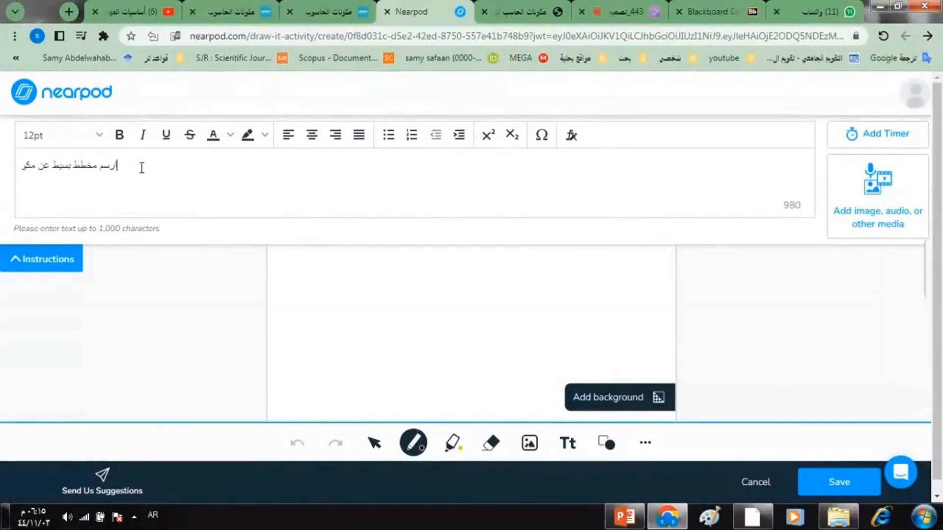
{"action": "type", "text": "نات الحاسب"}
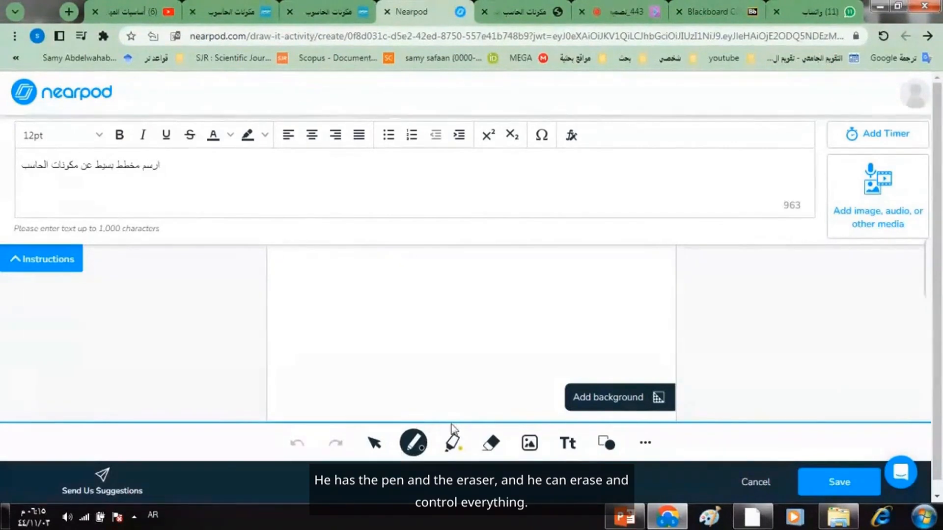
- Search Google images for "خلفيات" as a whiteboard background and close the upload dialog without adding one
{"action": "left_click", "coordinate": [590, 406]}
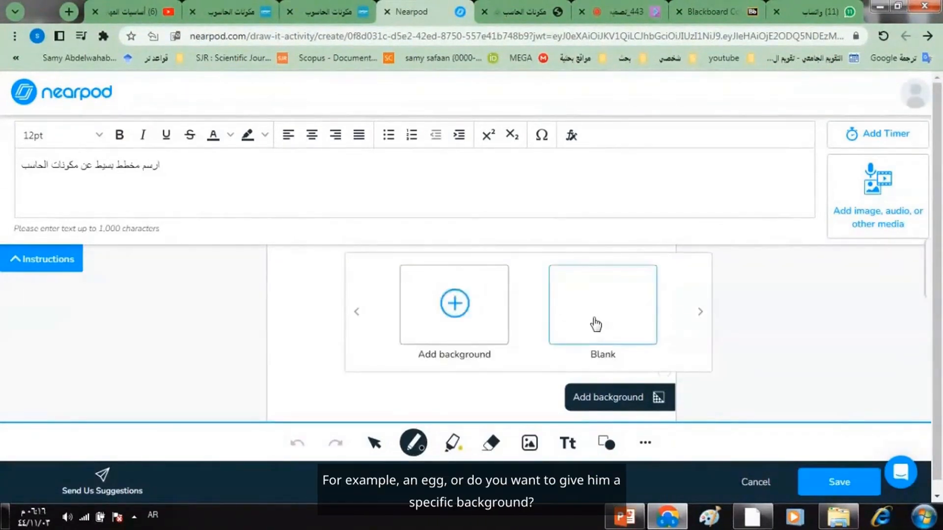
{"action": "left_click", "coordinate": [452, 315]}
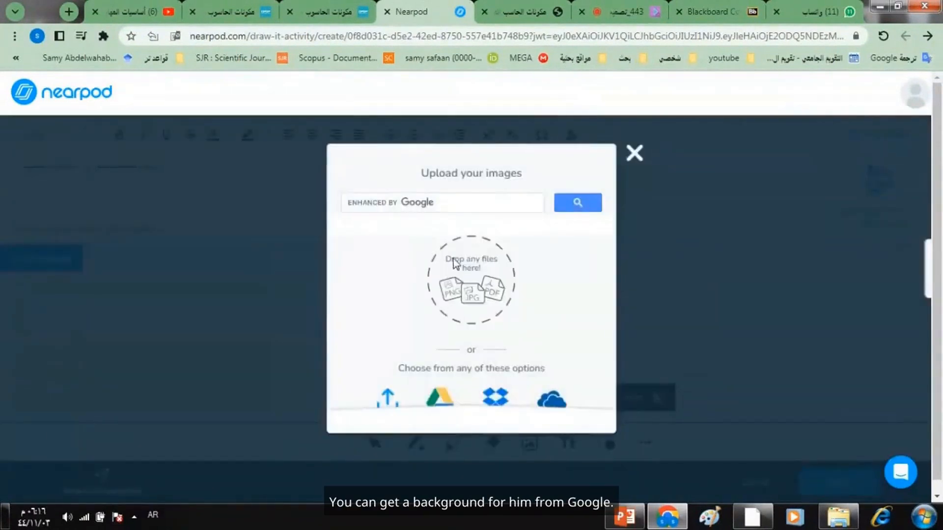
{"action": "left_click", "coordinate": [420, 202]}
{"action": "type", "text": "خلف"}
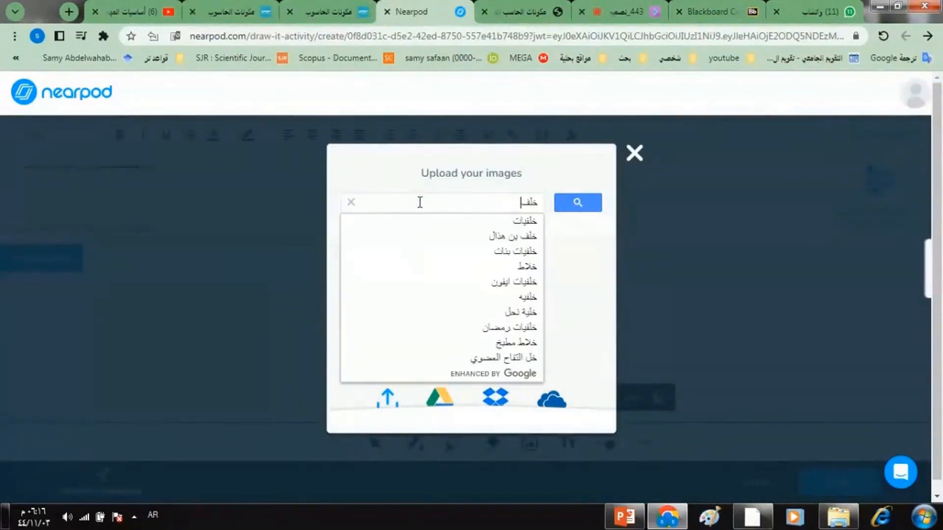
{"action": "left_click", "coordinate": [439, 226]}
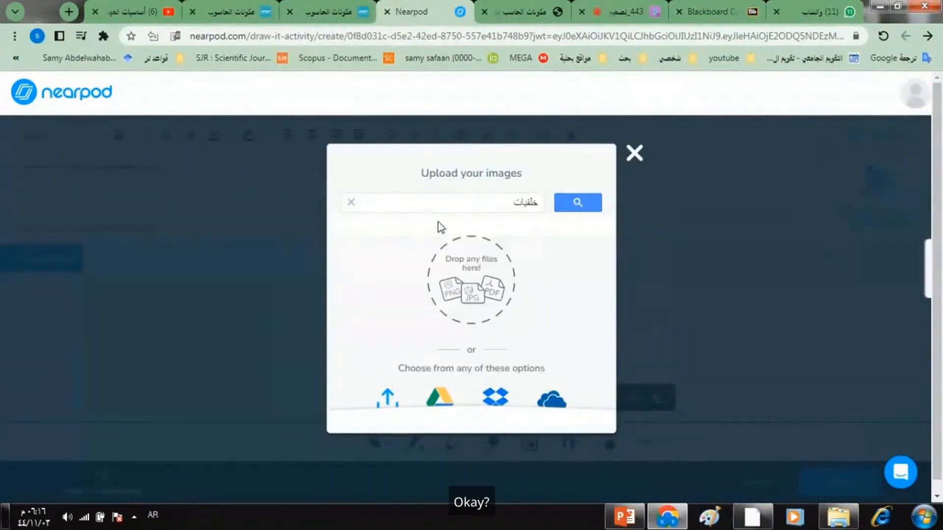
{"action": "left_click", "coordinate": [575, 204]}
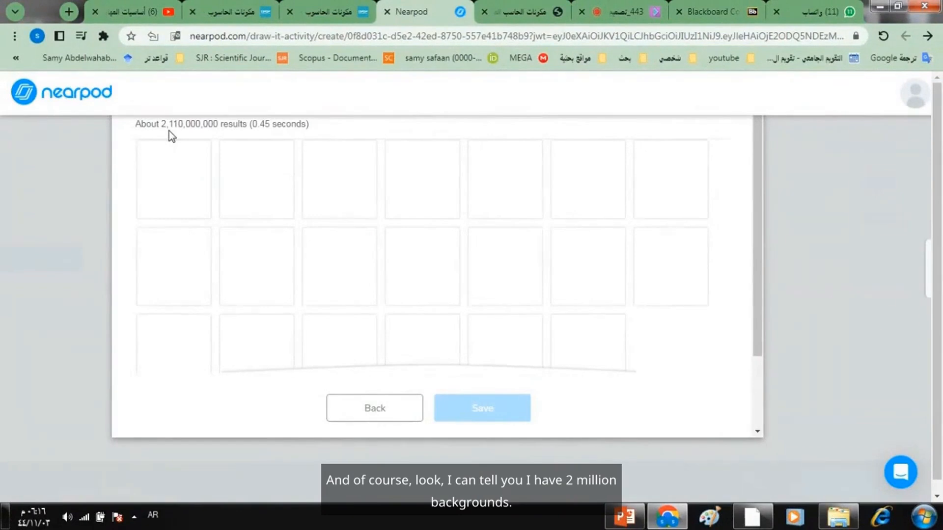
{"action": "left_click", "coordinate": [381, 410]}
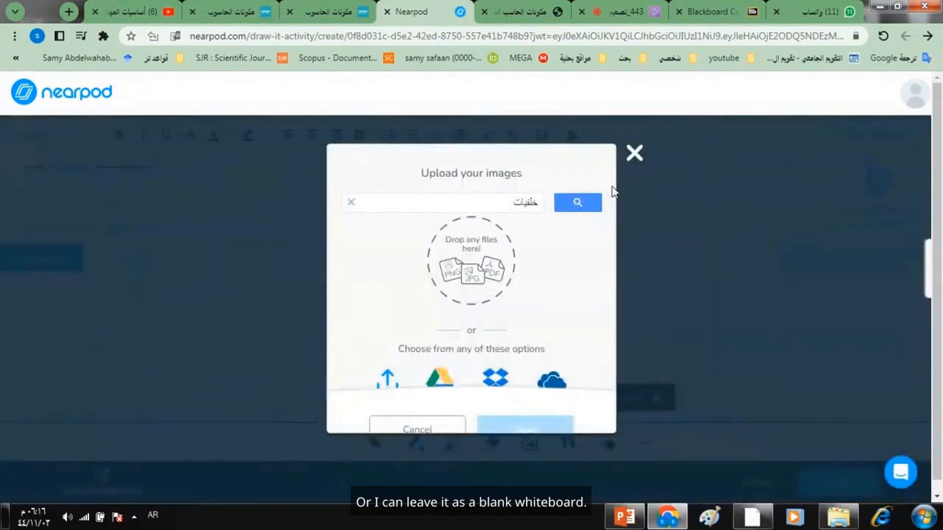
{"action": "left_click", "coordinate": [633, 155]}
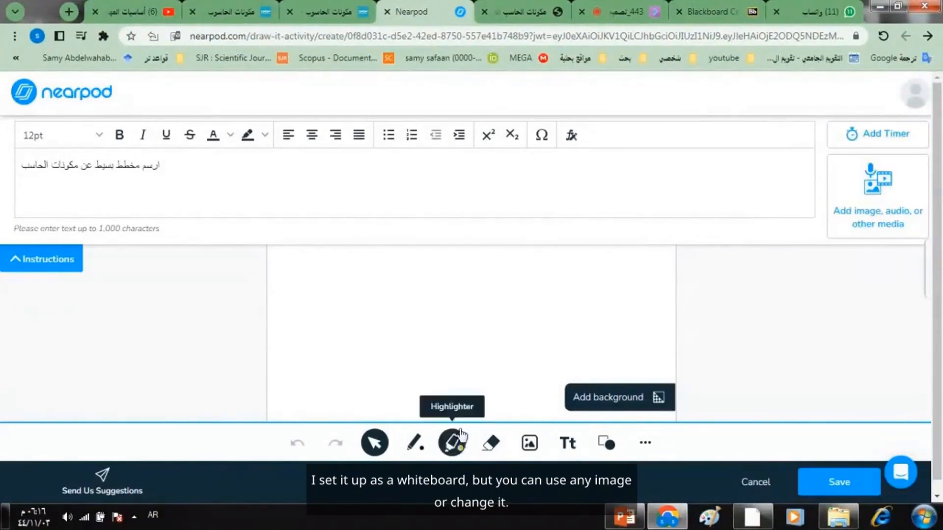
- Save the Draw It activity and reopen it from the lesson's last slide
{"action": "left_click", "coordinate": [826, 482]}
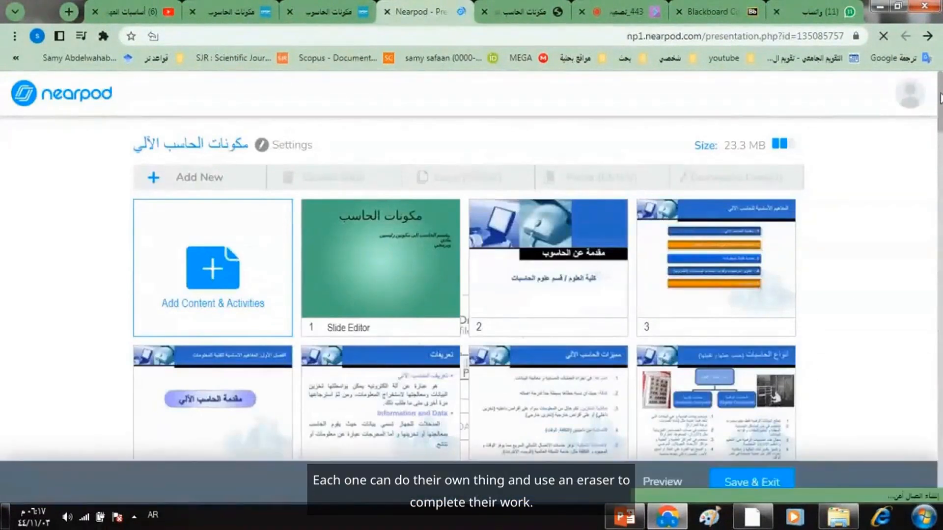
{"action": "left_click_drag", "start_coordinate": [940, 98], "coordinate": [940, 444]}
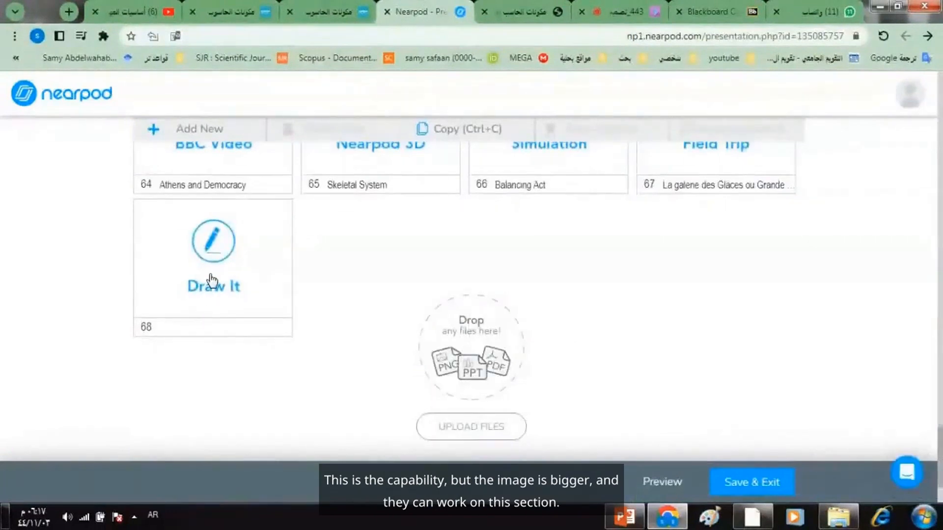
{"action": "left_click", "coordinate": [211, 276]}
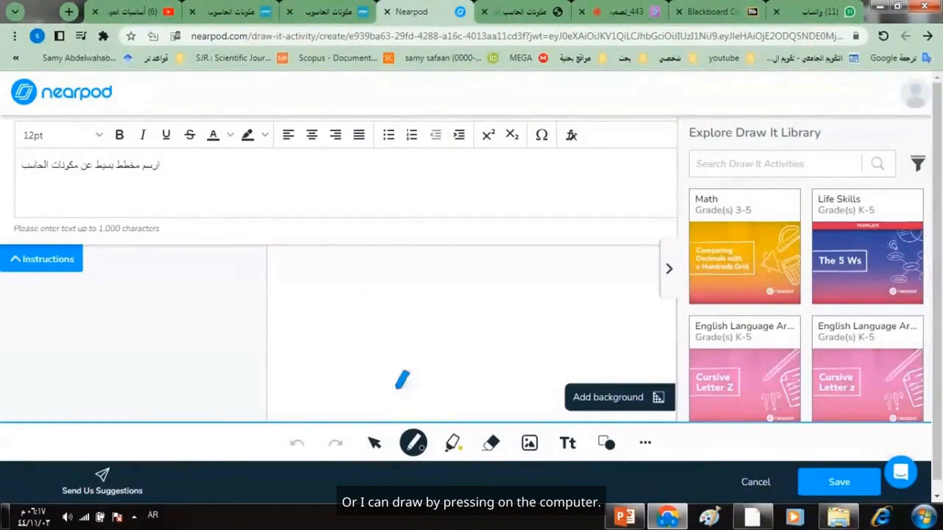
- Sketch a simple computer with the pen, erase part of it, and discard the edits
{"action": "left_click", "coordinate": [414, 444]}
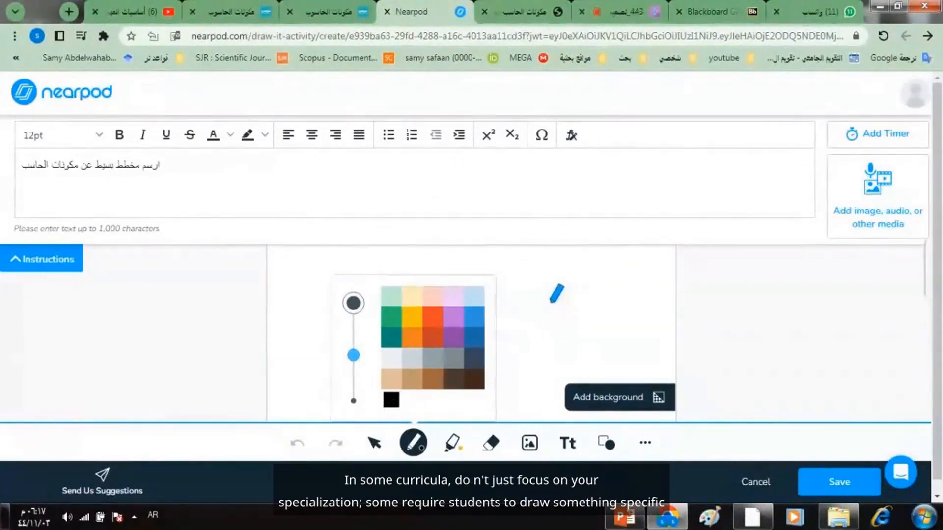
{"action": "mouse_move", "coordinate": [596, 272]}
{"action": "left_mouse_down"}
{"action": "mouse_move", "coordinate": [529, 277]}
{"action": "mouse_move", "coordinate": [525, 312]}
{"action": "mouse_move", "coordinate": [596, 303]}
{"action": "mouse_move", "coordinate": [598, 269]}
{"action": "left_mouse_up"}
{"action": "left_click_drag", "start_coordinate": [526, 313], "coordinate": [493, 339]}
{"action": "mouse_move", "coordinate": [597, 310]}
{"action": "left_mouse_down"}
{"action": "mouse_move", "coordinate": [629, 345]}
{"action": "mouse_move", "coordinate": [494, 339]}
{"action": "left_mouse_up"}
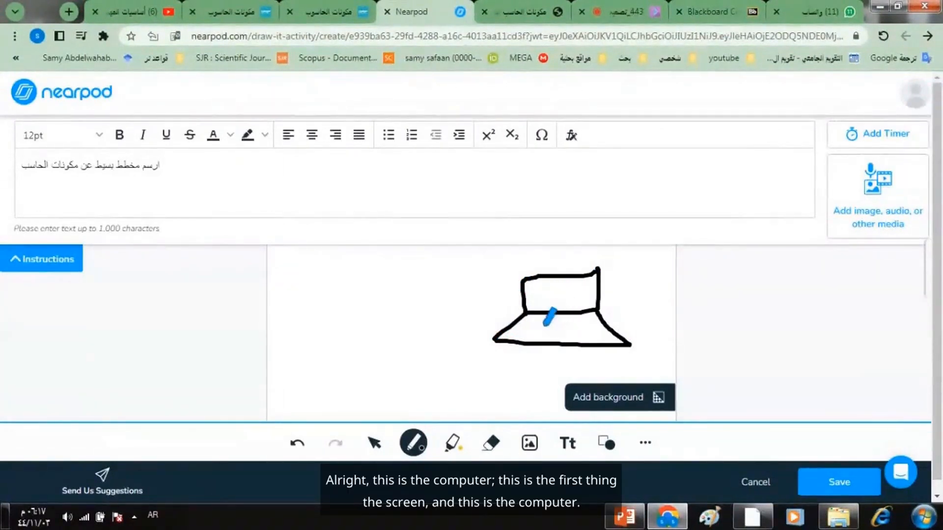
{"action": "left_click", "coordinate": [450, 304]}
{"action": "mouse_move", "coordinate": [526, 313]}
{"action": "left_mouse_down"}
{"action": "mouse_move", "coordinate": [432, 346]}
{"action": "mouse_move", "coordinate": [444, 358]}
{"action": "mouse_move", "coordinate": [452, 343]}
{"action": "left_mouse_up"}
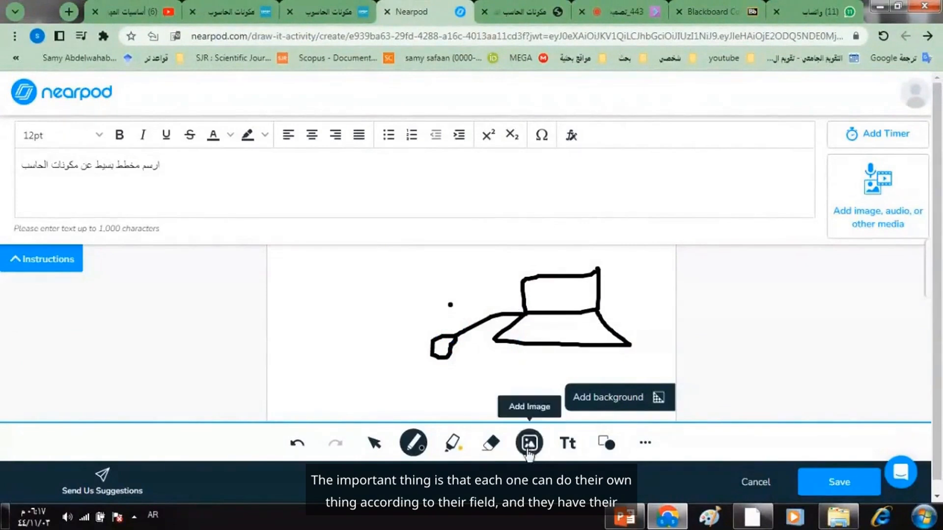
{"action": "left_click", "coordinate": [488, 445]}
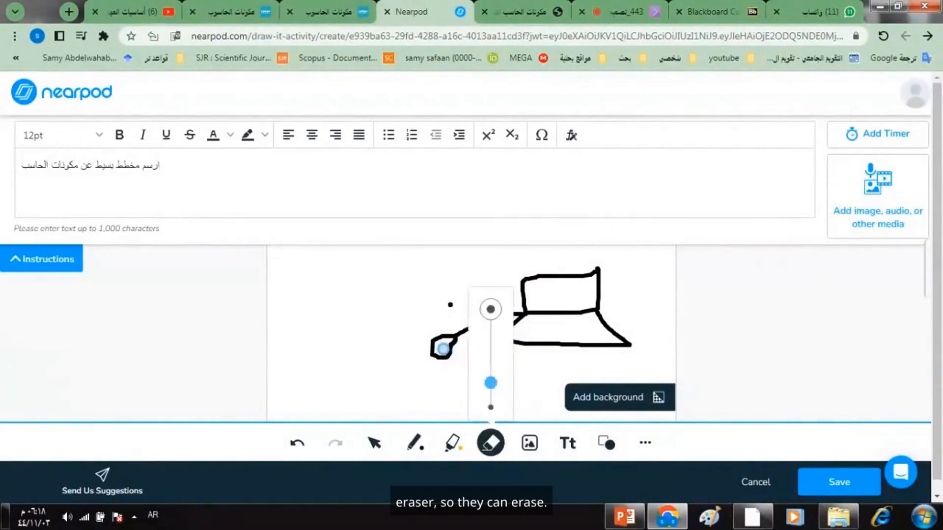
{"action": "mouse_move", "coordinate": [437, 347]}
{"action": "left_mouse_down"}
{"action": "mouse_move", "coordinate": [427, 337]}
{"action": "mouse_move", "coordinate": [433, 358]}
{"action": "mouse_move", "coordinate": [454, 339]}
{"action": "mouse_move", "coordinate": [442, 353]}
{"action": "left_mouse_up"}
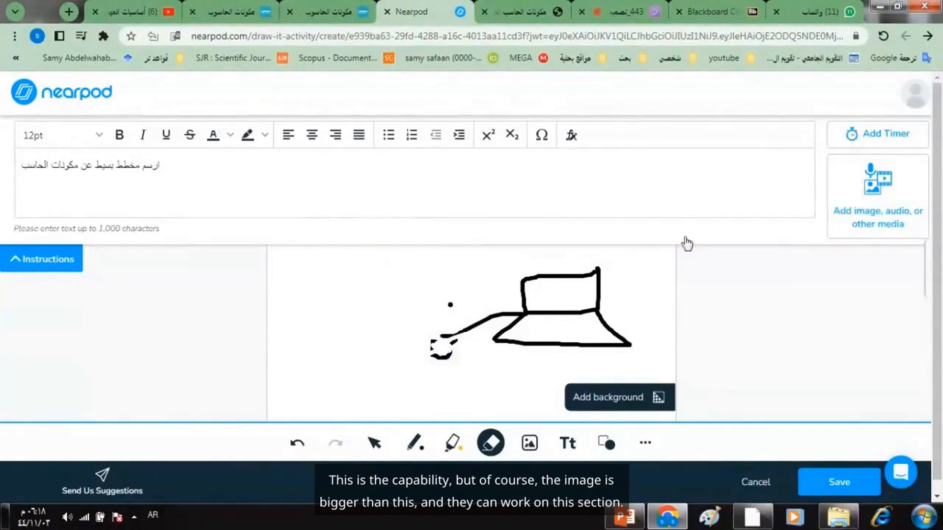
{"action": "left_click", "coordinate": [764, 483]}
{"action": "left_click", "coordinate": [550, 310]}
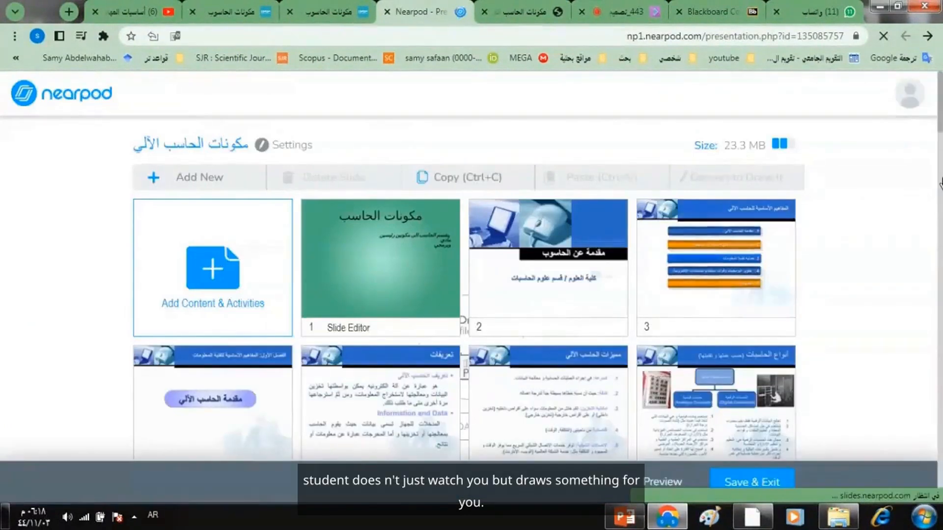
{"action": "scroll", "coordinate": [939, 182], "scroll_direction": "down", "scroll_amount": 10}
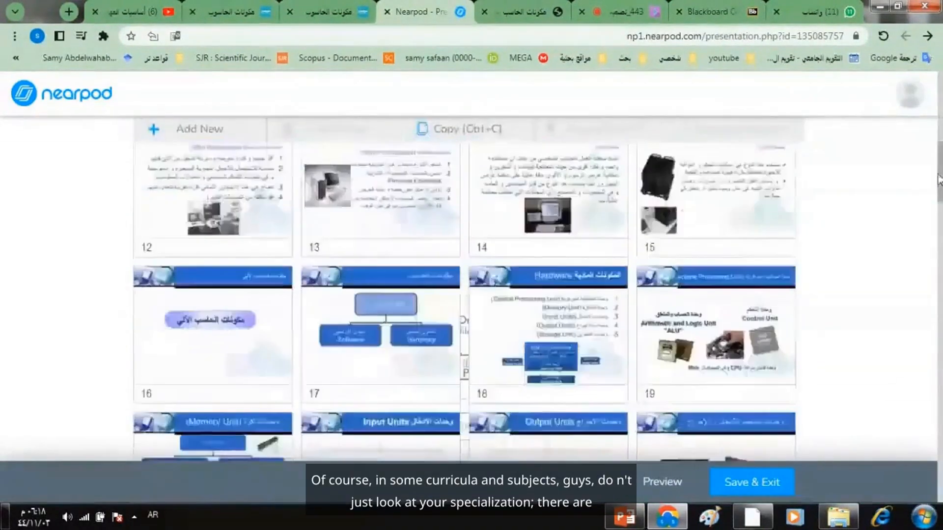
{"action": "scroll", "coordinate": [940, 181], "scroll_direction": "down", "scroll_amount": 10}
{"action": "scroll", "coordinate": [935, 248], "scroll_direction": "up", "scroll_amount": 1}
{"action": "left_click_drag", "start_coordinate": [935, 248], "coordinate": [937, 85]}
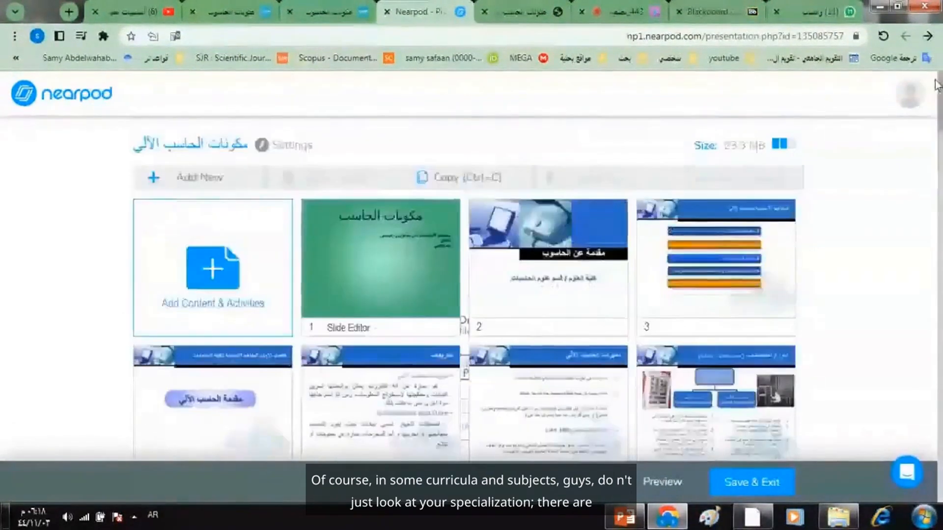
- Add a Fill in the Blank activity to the lesson
{"action": "left_click", "coordinate": [199, 176]}
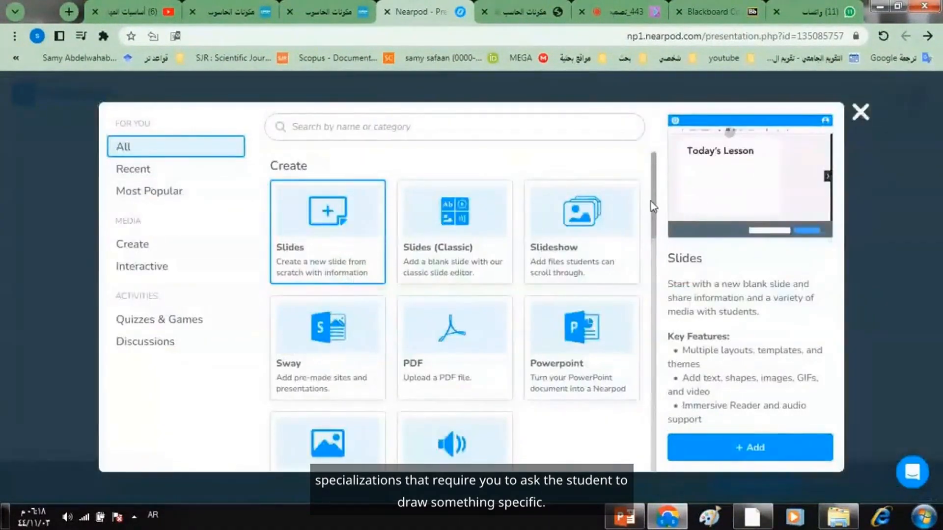
{"action": "left_click_drag", "start_coordinate": [653, 199], "coordinate": [649, 372]}
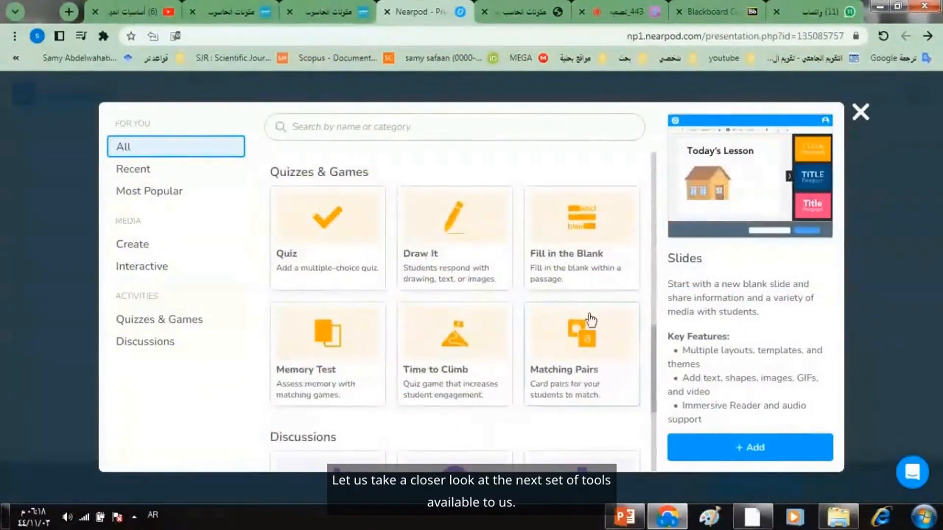
{"action": "left_click", "coordinate": [572, 256]}
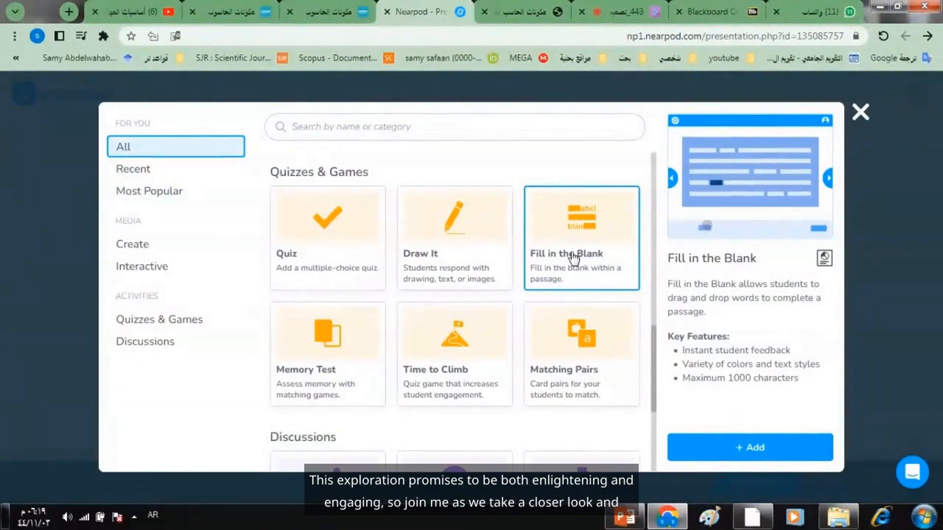
{"action": "left_click", "coordinate": [735, 448]}
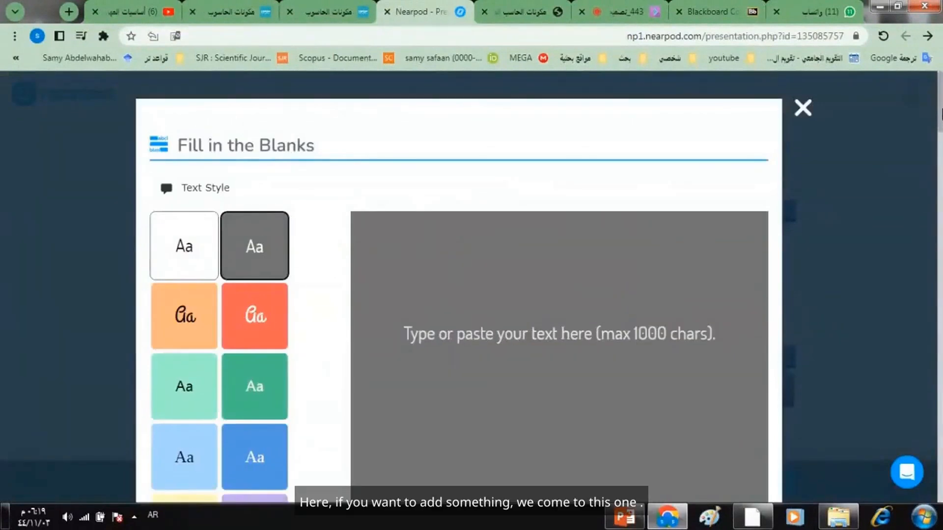
- Try the white and red text styles for the passage before returning to the dark grey style
{"action": "scroll", "coordinate": [941, 113], "scroll_direction": "down", "scroll_amount": 1}
{"action": "scroll", "coordinate": [941, 113], "scroll_direction": "up", "scroll_amount": 1}
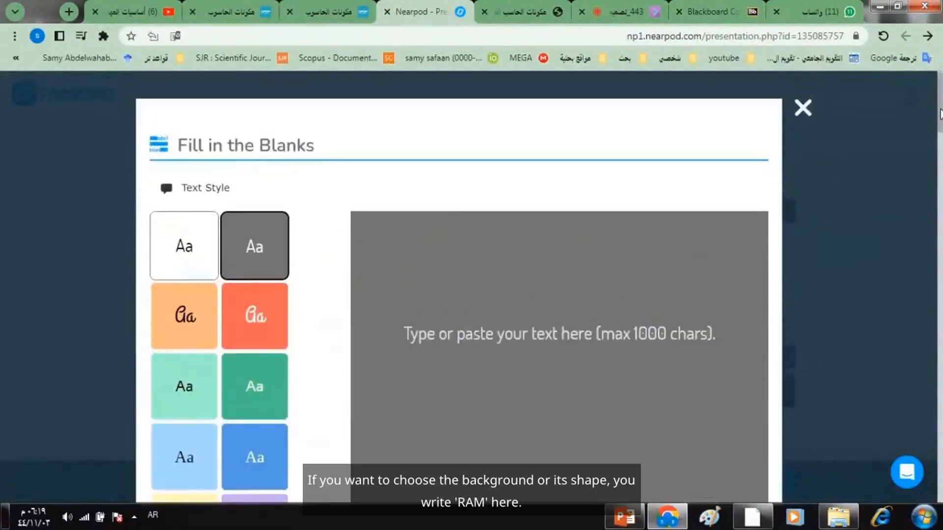
{"action": "left_click_drag", "start_coordinate": [940, 110], "coordinate": [937, 121]}
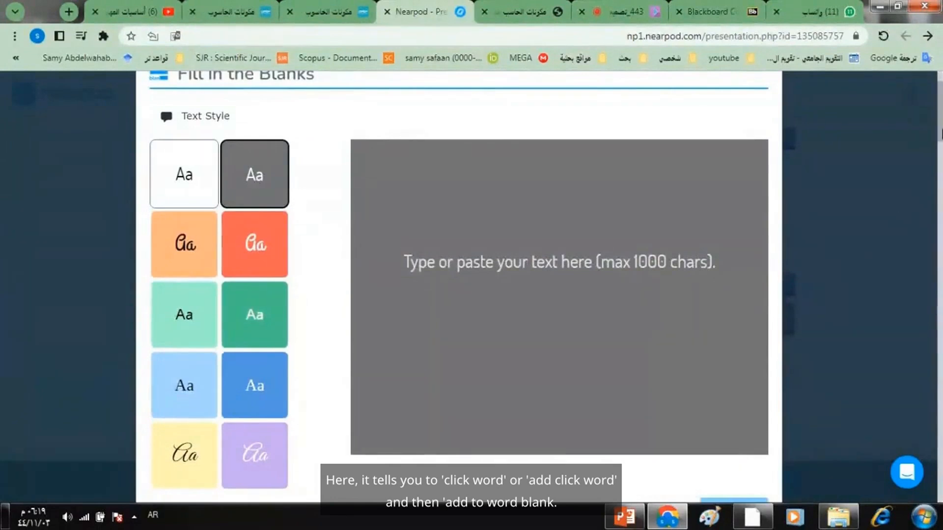
{"action": "mouse_move", "coordinate": [940, 120]}
{"action": "left_mouse_down"}
{"action": "mouse_move", "coordinate": [935, 148]}
{"action": "mouse_move", "coordinate": [934, 124]}
{"action": "left_mouse_up"}
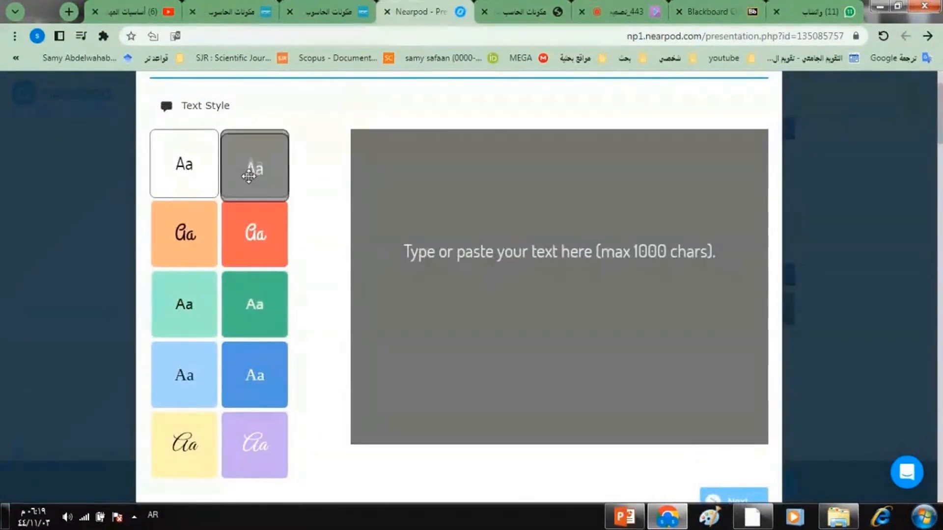
{"action": "left_click", "coordinate": [186, 176]}
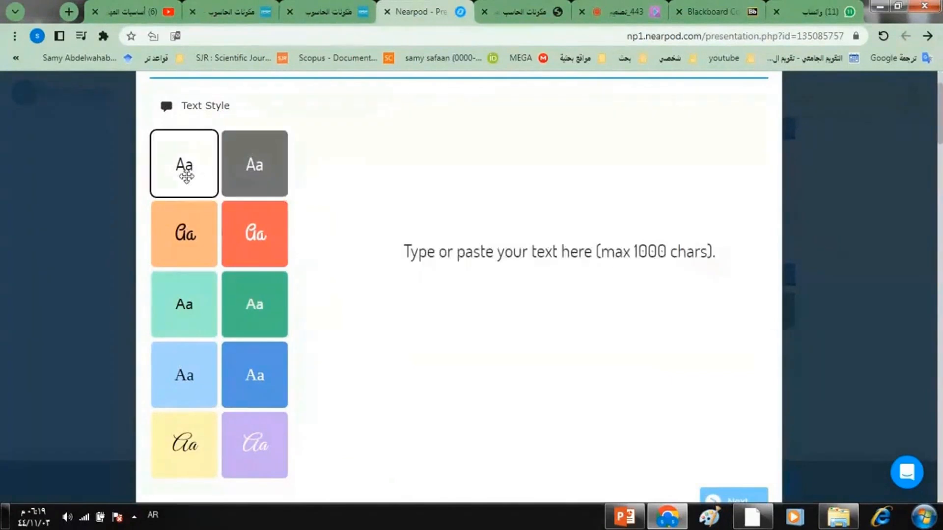
{"action": "left_click", "coordinate": [264, 247]}
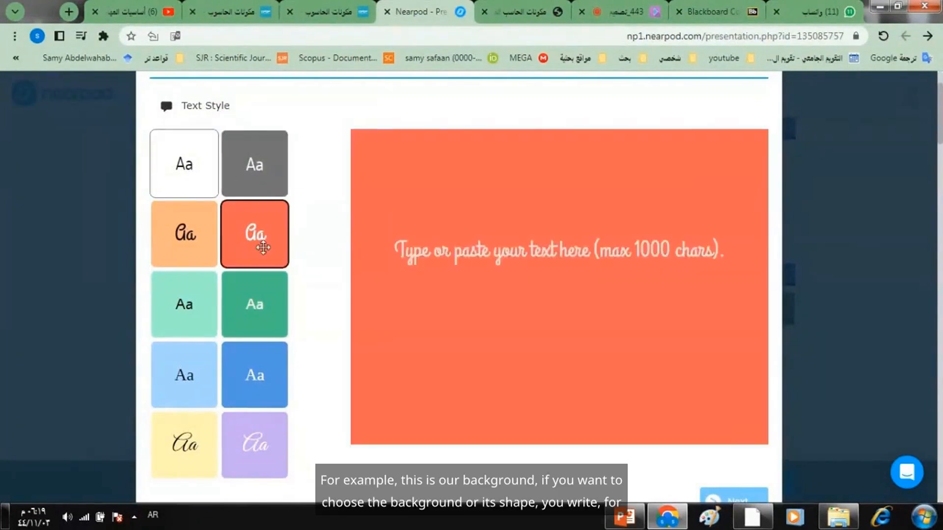
{"action": "left_click", "coordinate": [257, 170]}
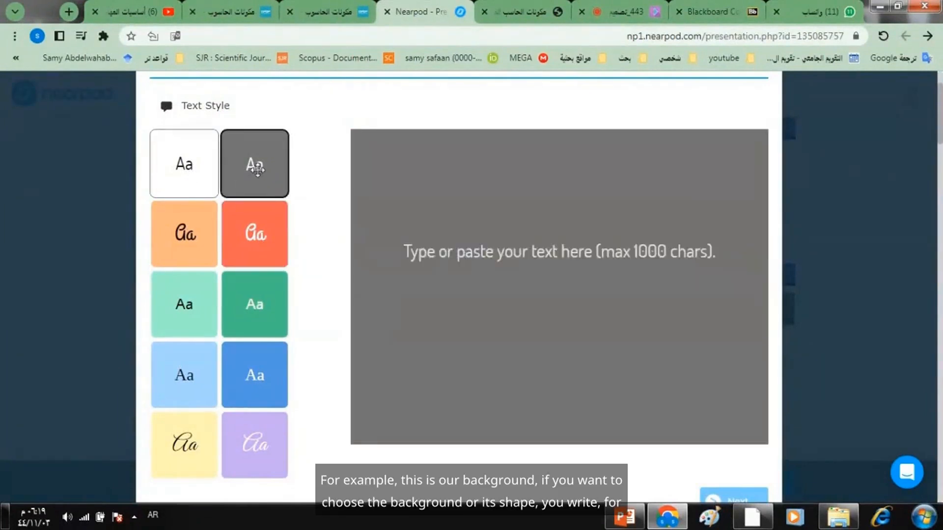
- Enter الرام as the passage text and continue to the word bank step
{"action": "left_click", "coordinate": [457, 245]}
{"action": "type", "text": "الرام"}
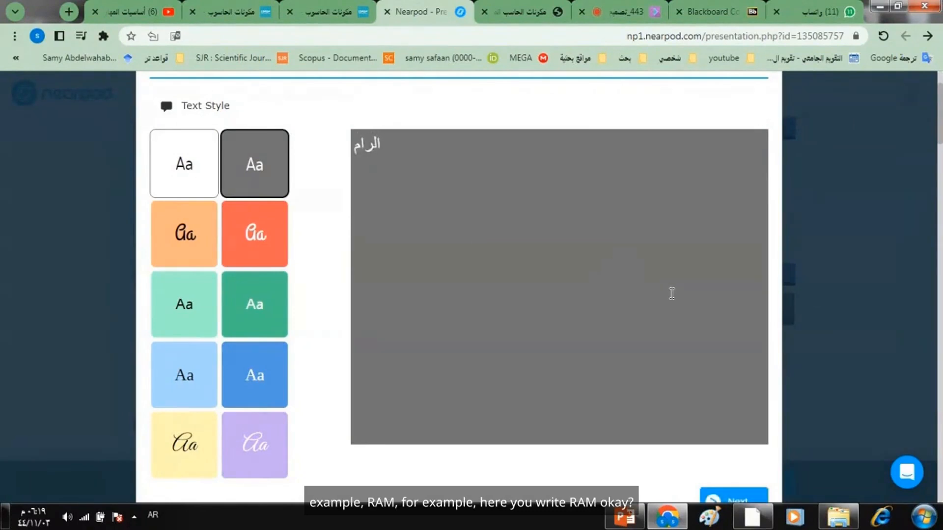
{"action": "scroll", "coordinate": [940, 132], "scroll_direction": "down", "scroll_amount": 1}
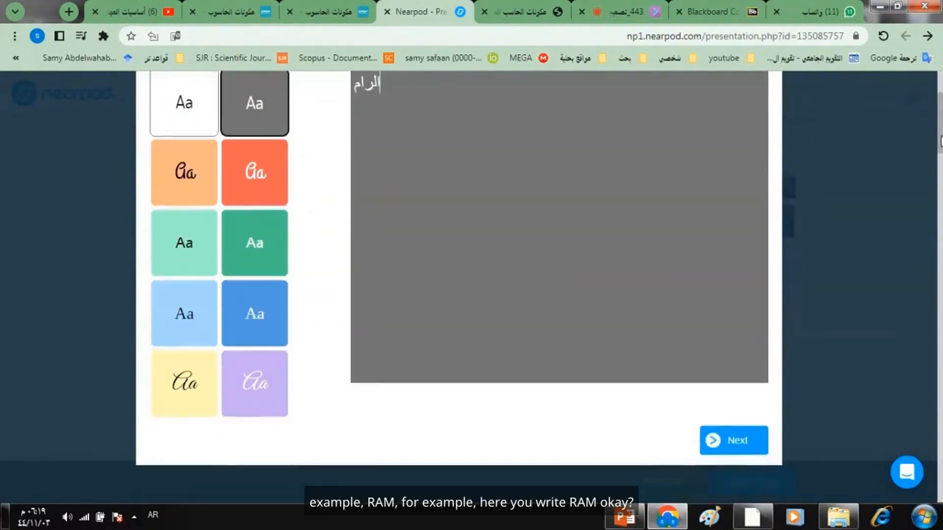
{"action": "scroll", "coordinate": [940, 131], "scroll_direction": "up", "scroll_amount": 1}
{"action": "scroll", "coordinate": [940, 131], "scroll_direction": "up", "scroll_amount": 1}
{"action": "scroll", "coordinate": [786, 270], "scroll_direction": "down", "scroll_amount": 3}
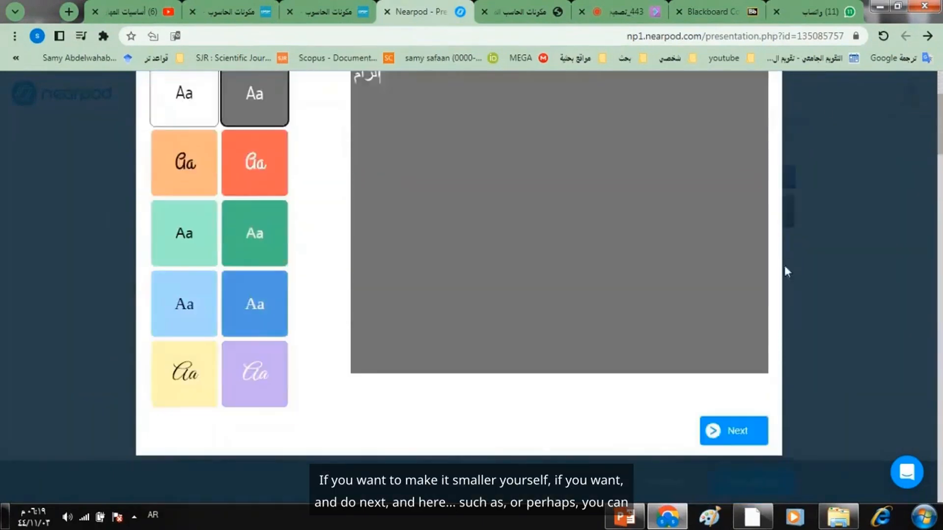
{"action": "left_click", "coordinate": [738, 432]}
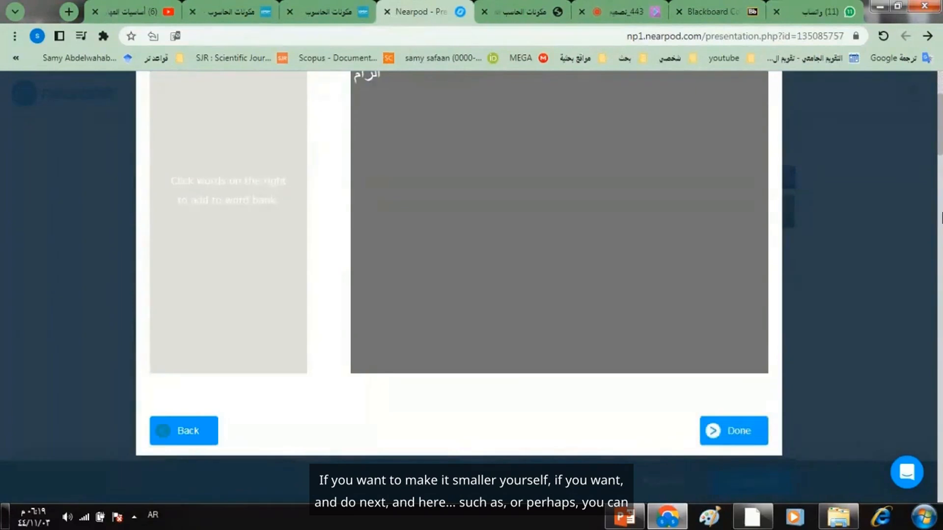
- Go back to the passage step and delete the text الرام
{"action": "scroll", "coordinate": [939, 132], "scroll_direction": "up", "scroll_amount": 2}
{"action": "scroll", "coordinate": [939, 132], "scroll_direction": "down", "scroll_amount": 1}
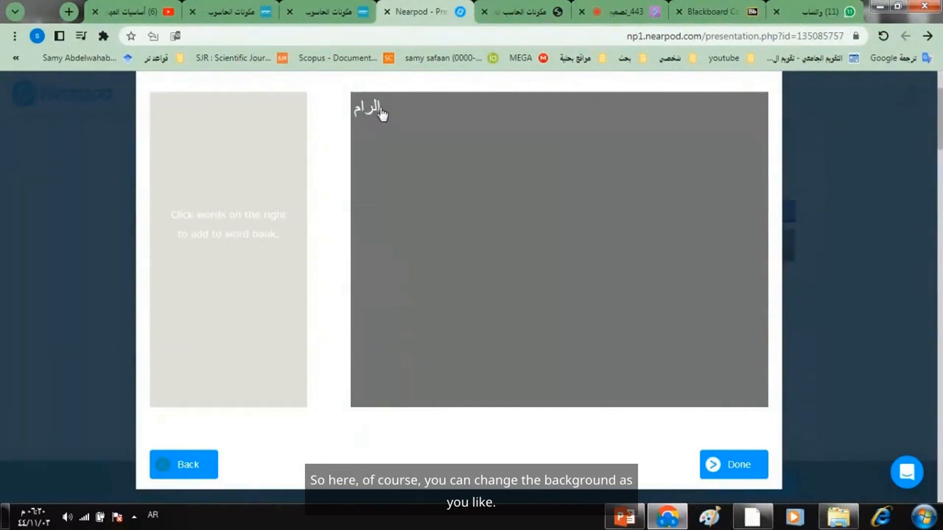
{"action": "left_click", "coordinate": [187, 473]}
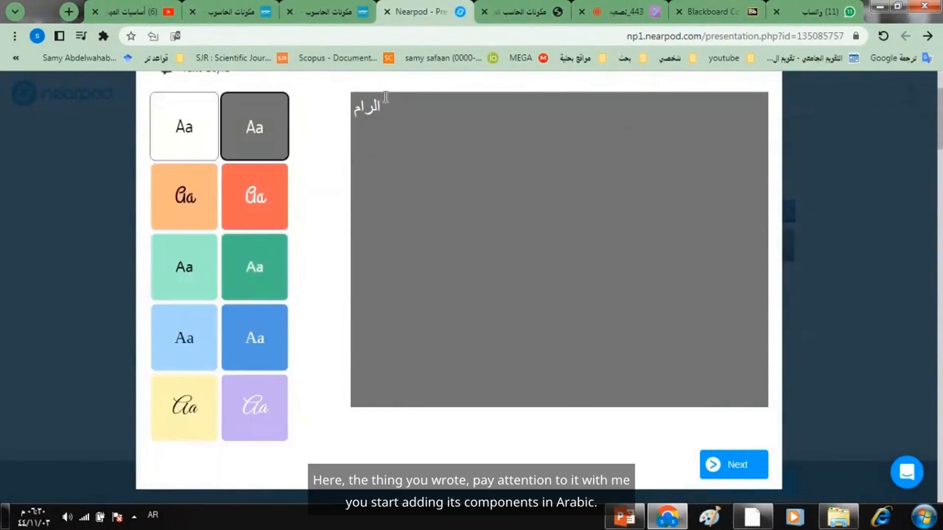
{"action": "double_click", "coordinate": [368, 117]}
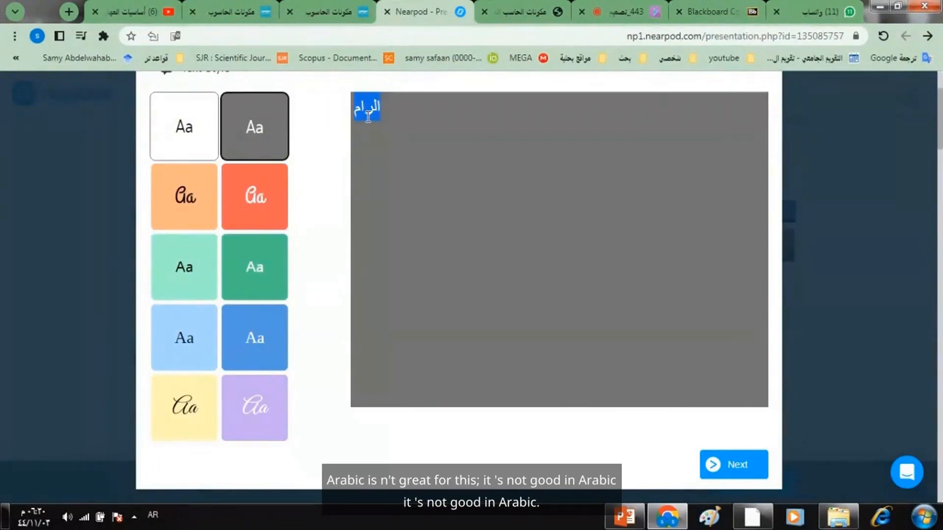
{"action": "type", "text": "م"}
{"action": "key", "text": "BackSpace"}
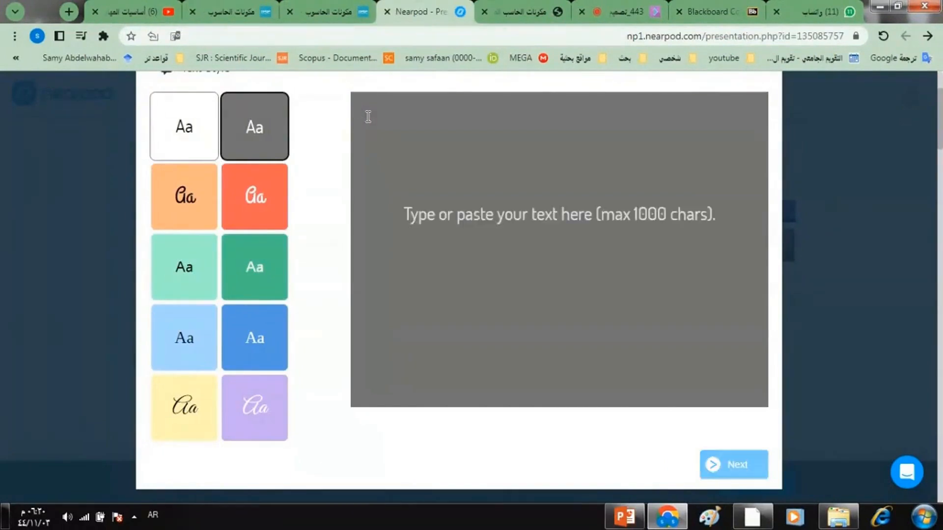
- Write the passage sentence الحاسب يتكون من مكون مادئ وبرمجي in the text area
{"action": "type", "text": "ال"}
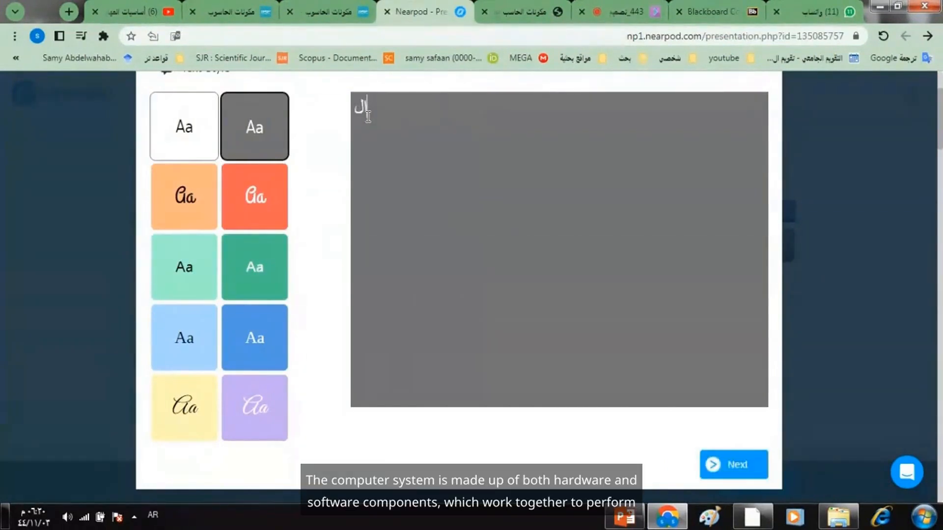
{"action": "type", "text": "حاسب يتكون من مكون"}
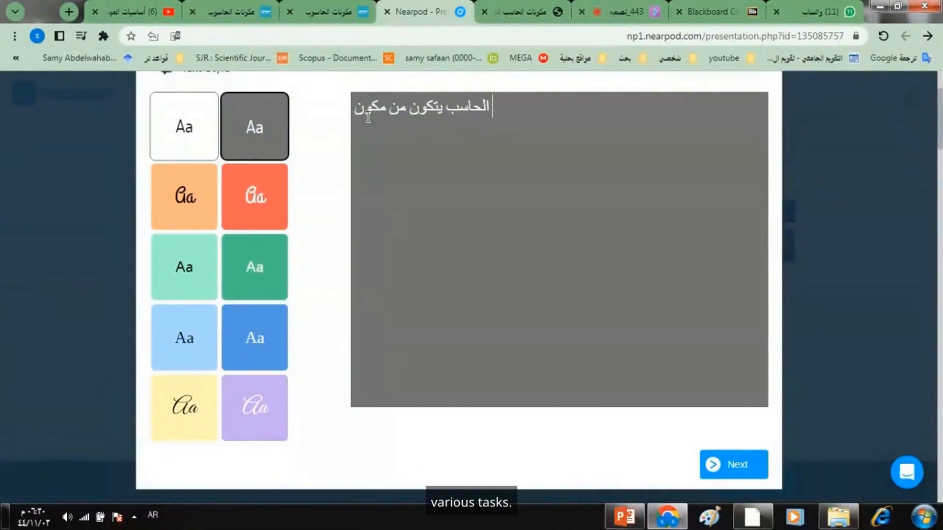
{"action": "type", "text": " مادئ و"}
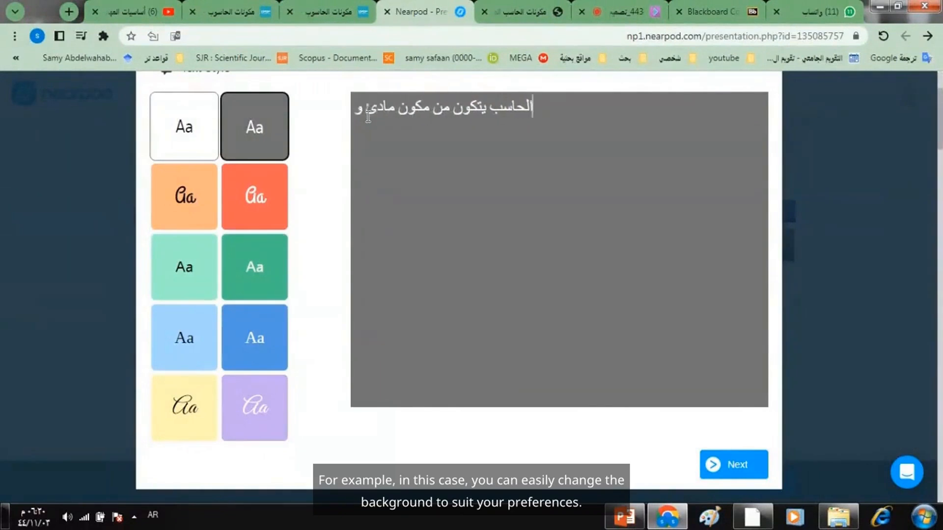
{"action": "type", "text": "برمجي"}
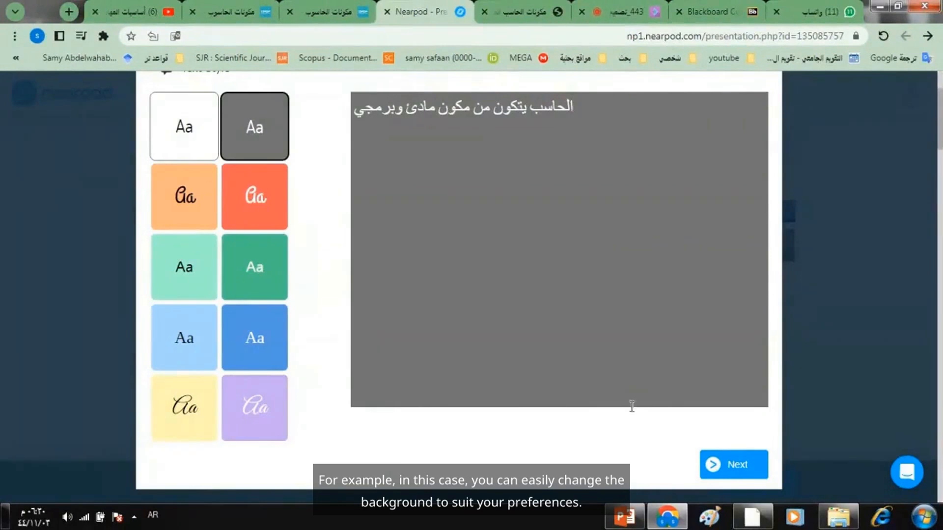
- Apply the light orange text style to the passage and continue to the word bank step
{"action": "left_click", "coordinate": [254, 203]}
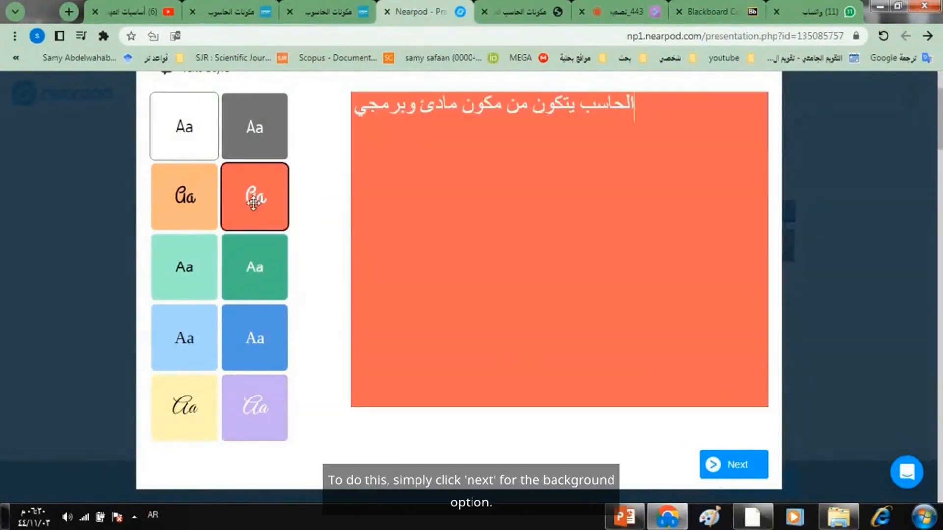
{"action": "left_click", "coordinate": [186, 197]}
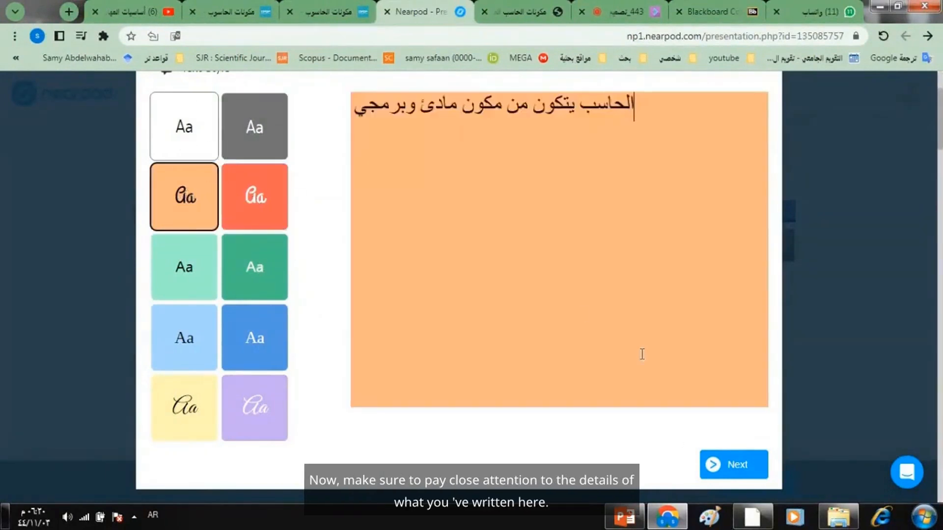
{"action": "left_click", "coordinate": [755, 467]}
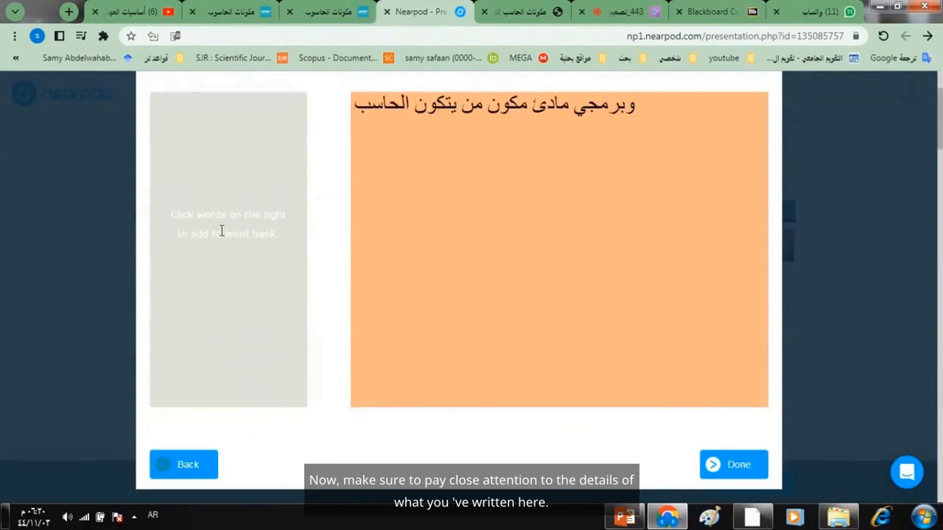
- Try selecting words in the word bank panel of the Fill in the Blanks activity
{"action": "triple_click", "coordinate": [221, 233]}
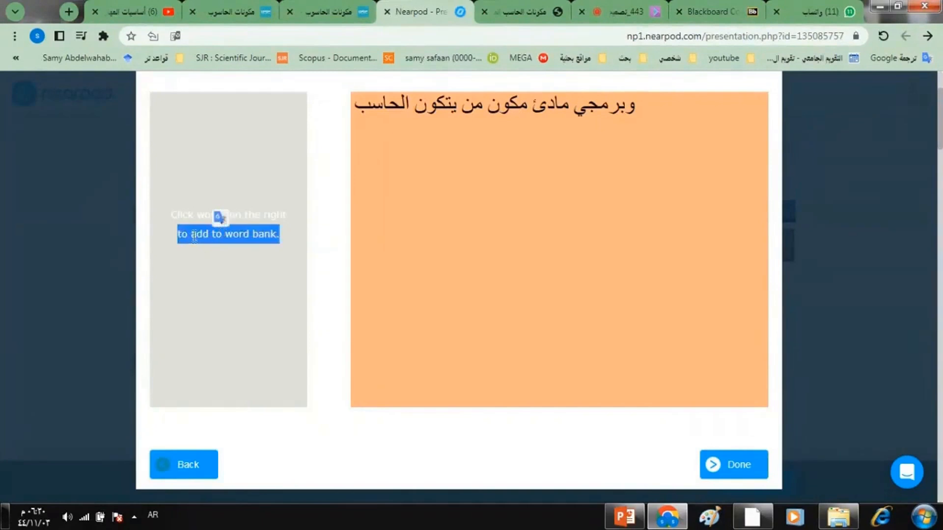
{"action": "double_click", "coordinate": [186, 215]}
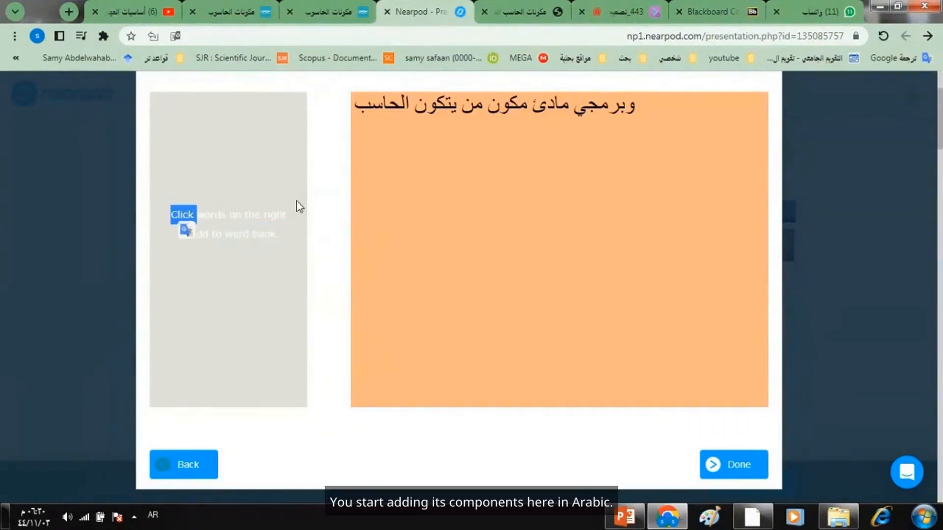
{"action": "triple_click", "coordinate": [261, 213]}
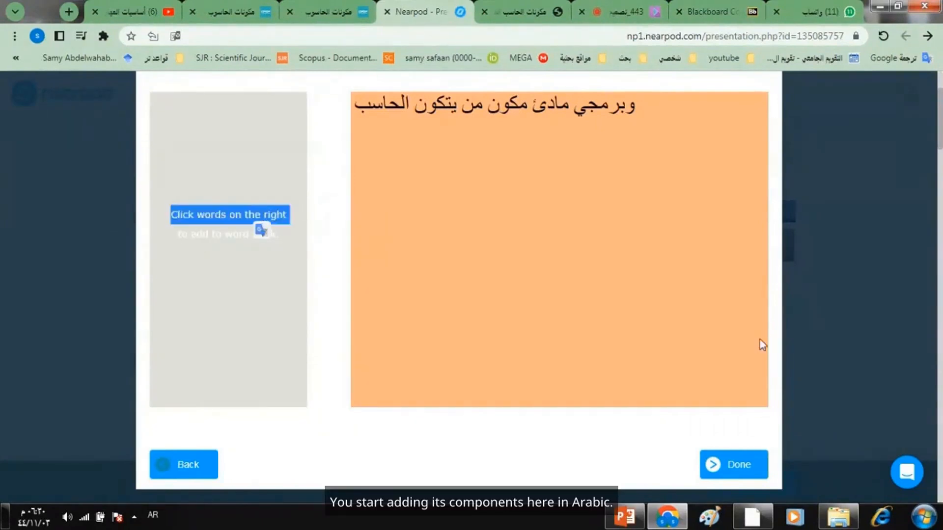
{"action": "scroll", "coordinate": [942, 125], "scroll_direction": "up", "scroll_amount": 1}
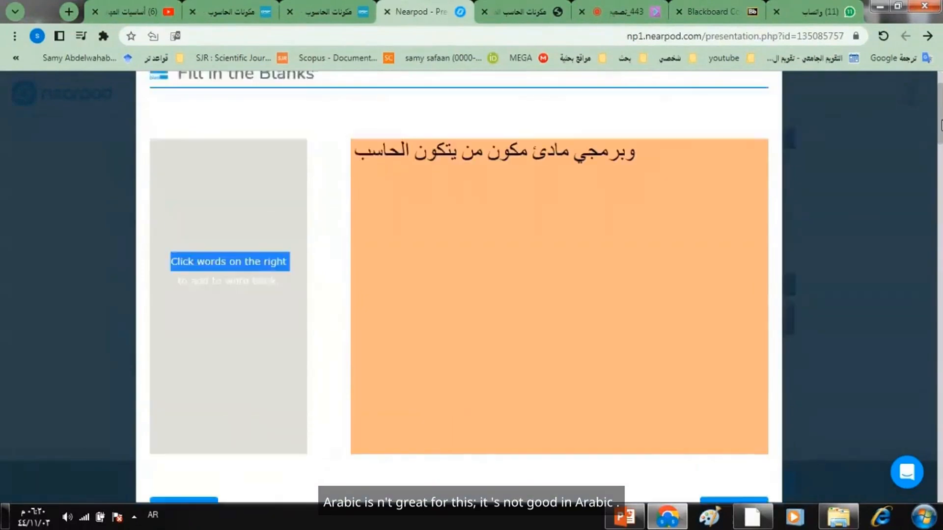
{"action": "left_click_drag", "start_coordinate": [941, 125], "coordinate": [940, 117]}
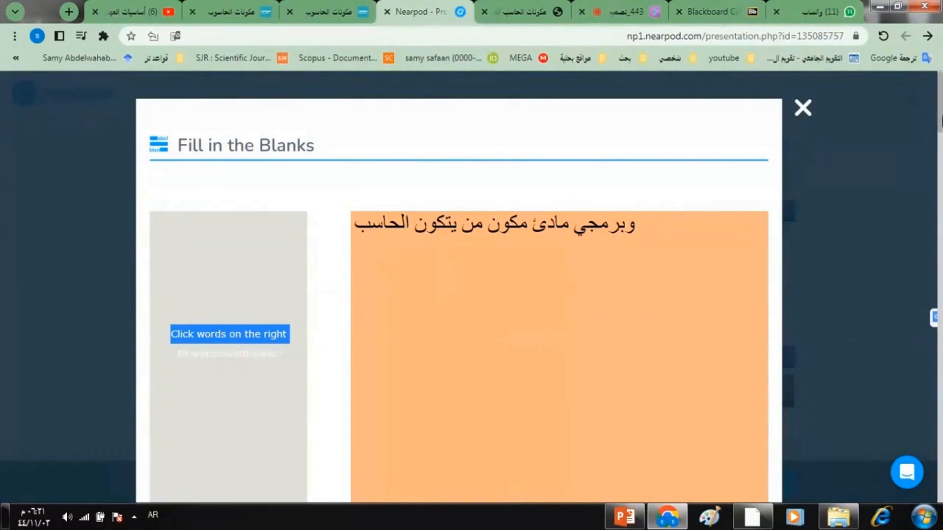
{"action": "left_click_drag", "start_coordinate": [941, 118], "coordinate": [939, 140]}
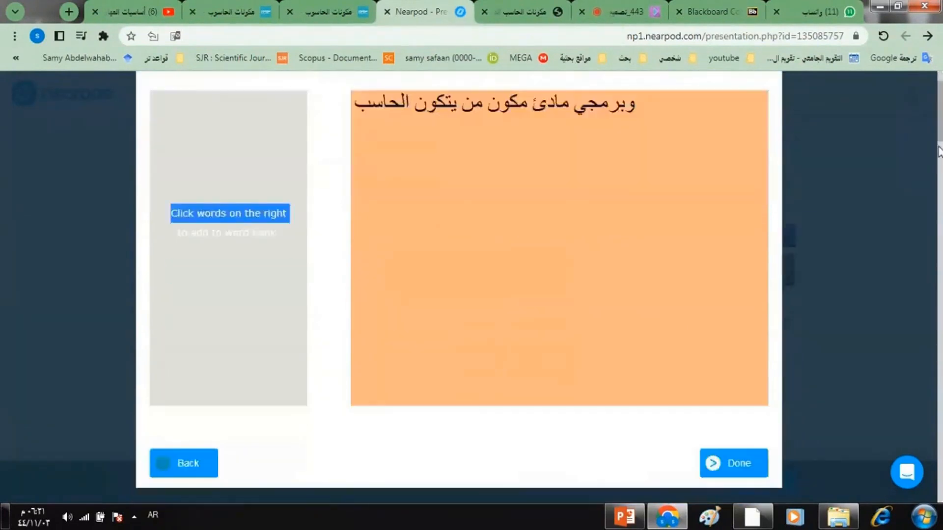
{"action": "scroll", "coordinate": [938, 149], "scroll_direction": "down", "scroll_amount": 3}
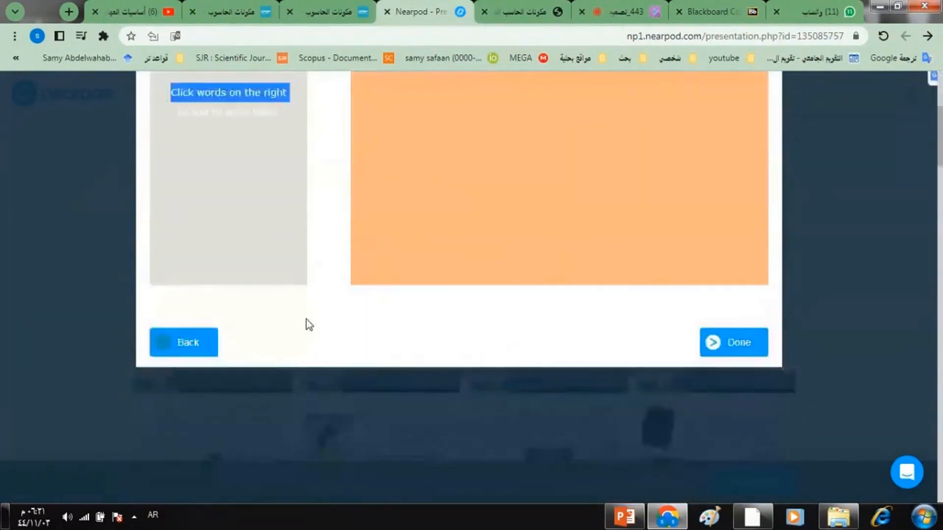
- Return to the passage step and clear the Arabic sentence
{"action": "left_click", "coordinate": [196, 349]}
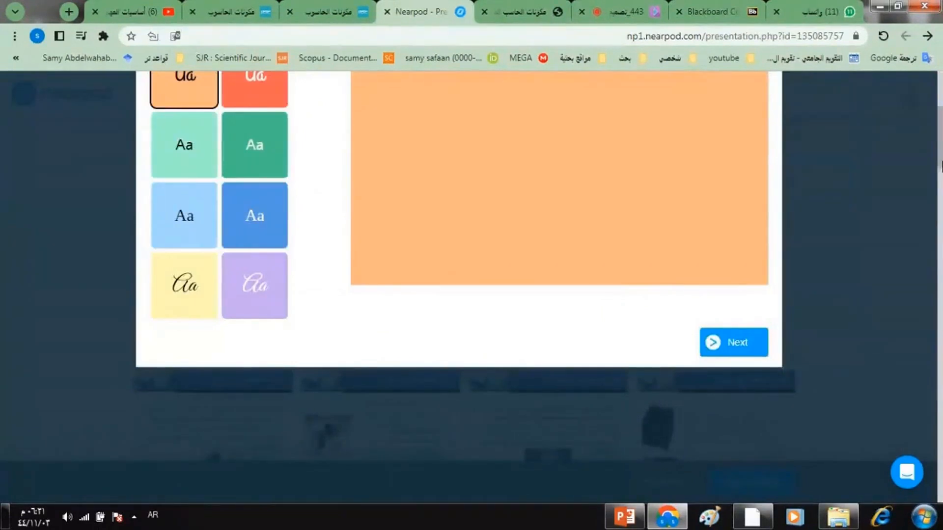
{"action": "scroll", "coordinate": [534, 229], "scroll_direction": "up", "scroll_amount": 5}
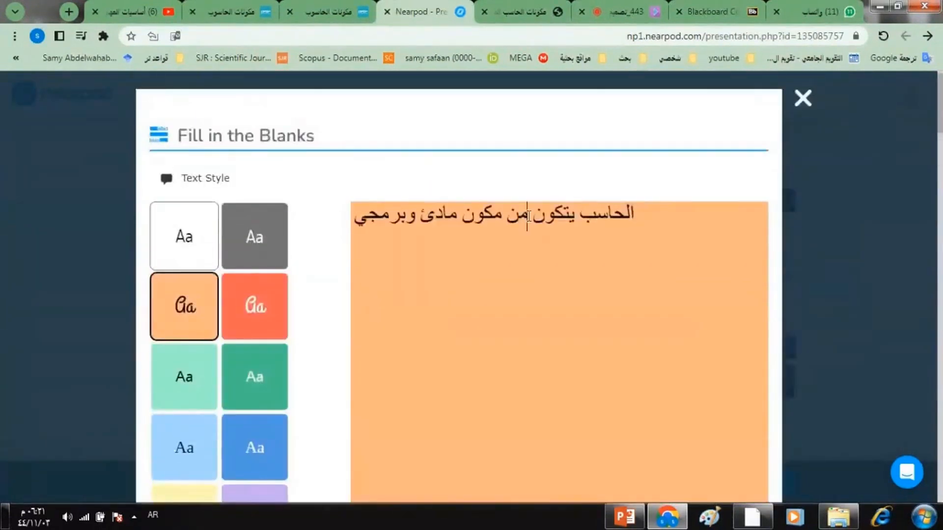
{"action": "triple_click", "coordinate": [529, 216]}
{"action": "type", "text": "ؤ"}
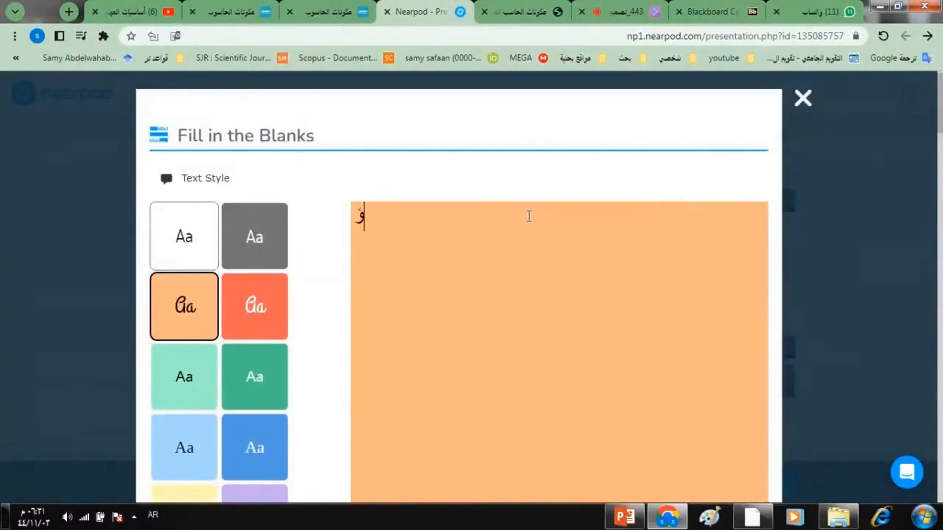
{"action": "key", "text": "BackSpace"}
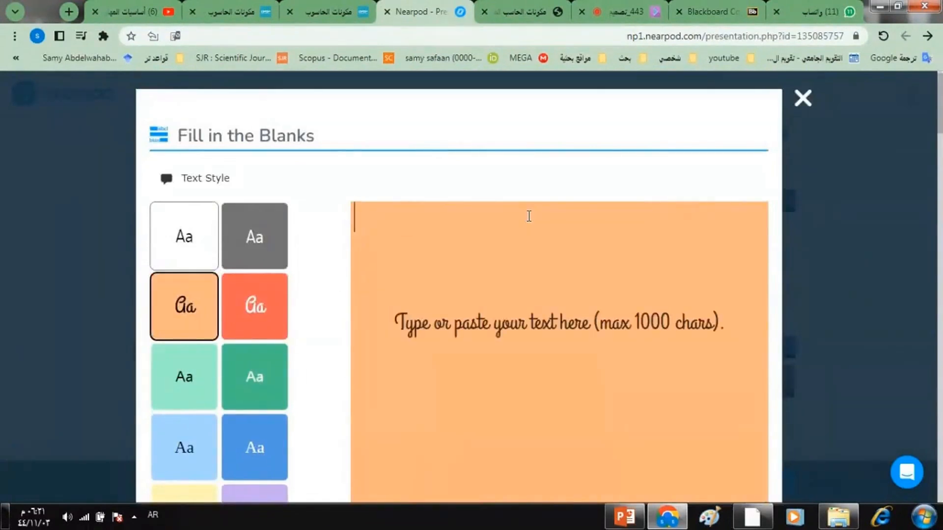
- Write the passage text COMPUTER HARDWARE SOFTWARE in the Fill in the Blanks text area
{"action": "key", "text": "alt+shift"}
{"action": "type", "text": "eomputer"}
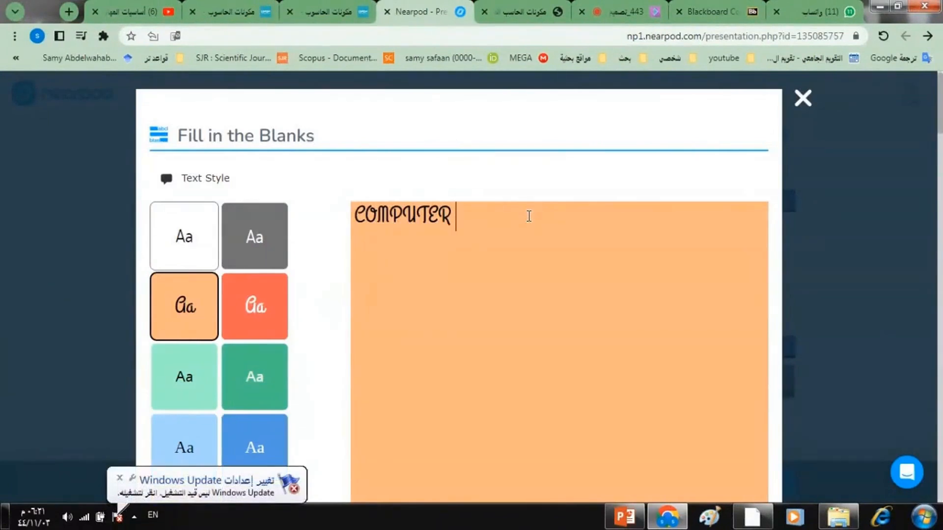
{"action": "type", "text": "HARD"}
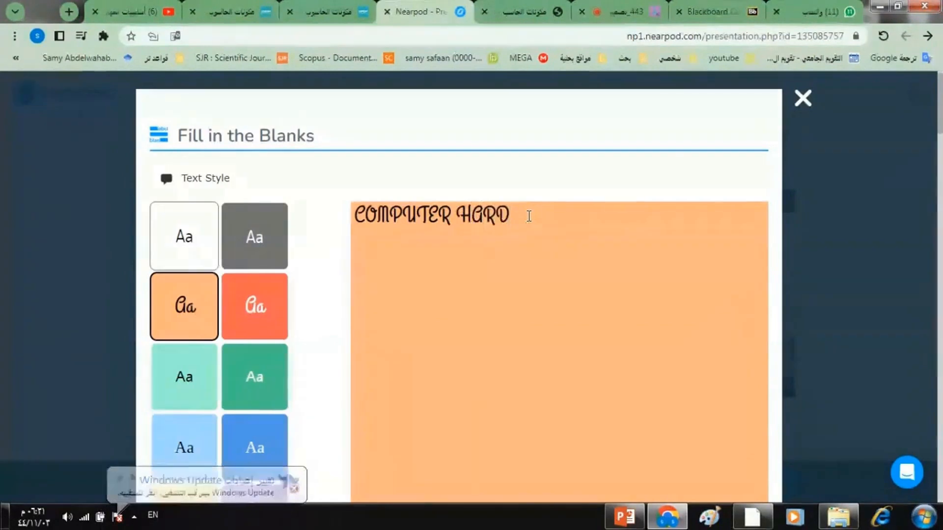
{"action": "type", "text": "WARE "}
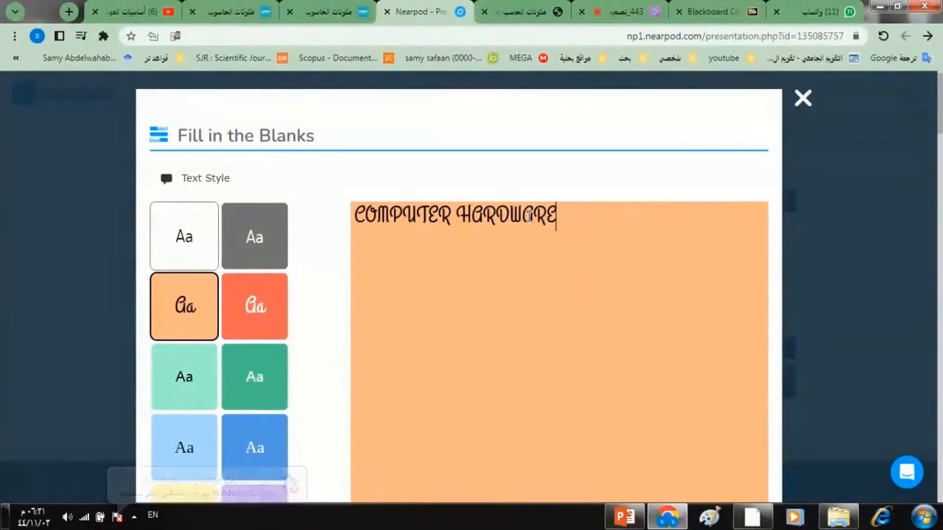
{"action": "type", "text": "S"}
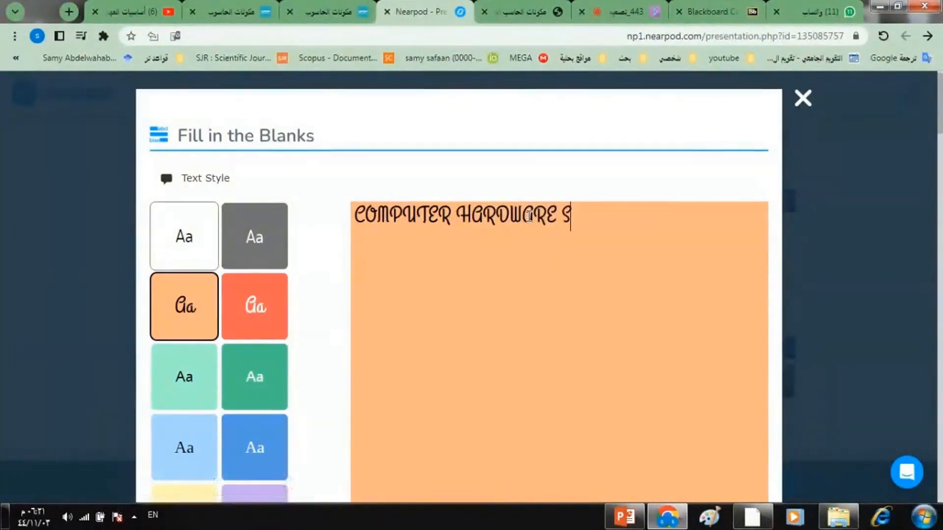
{"action": "type", "text": "OFT"}
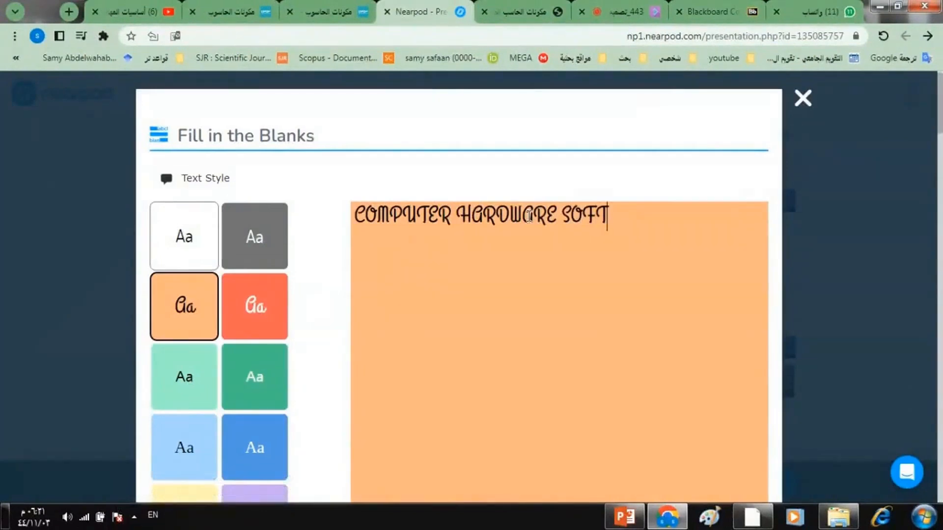
{"action": "type", "text": "WARE"}
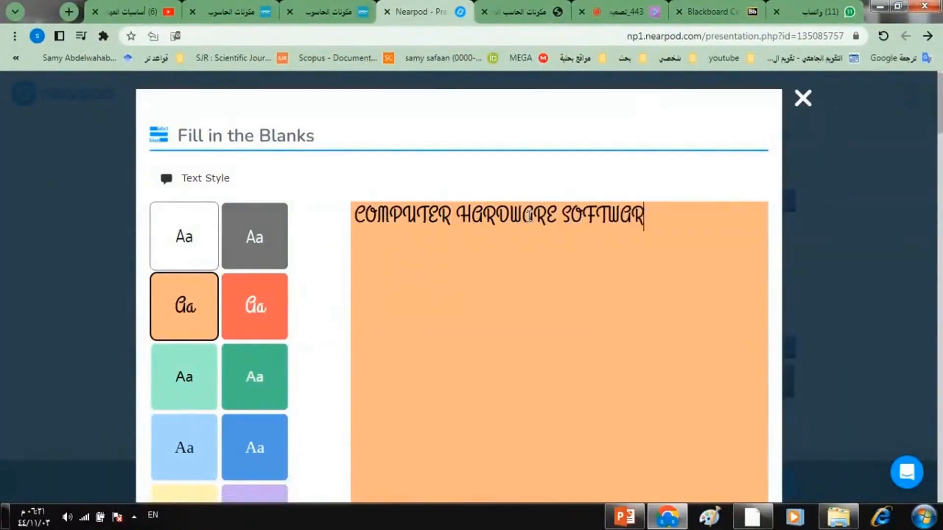
- Apply the dark green text style to the passage and continue to the word bank step
{"action": "left_click", "coordinate": [281, 307]}
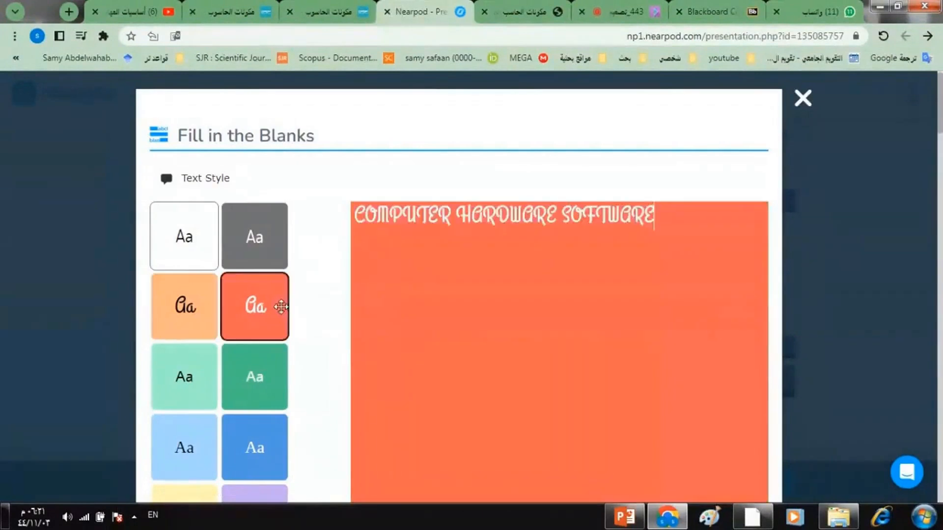
{"action": "left_click", "coordinate": [245, 366]}
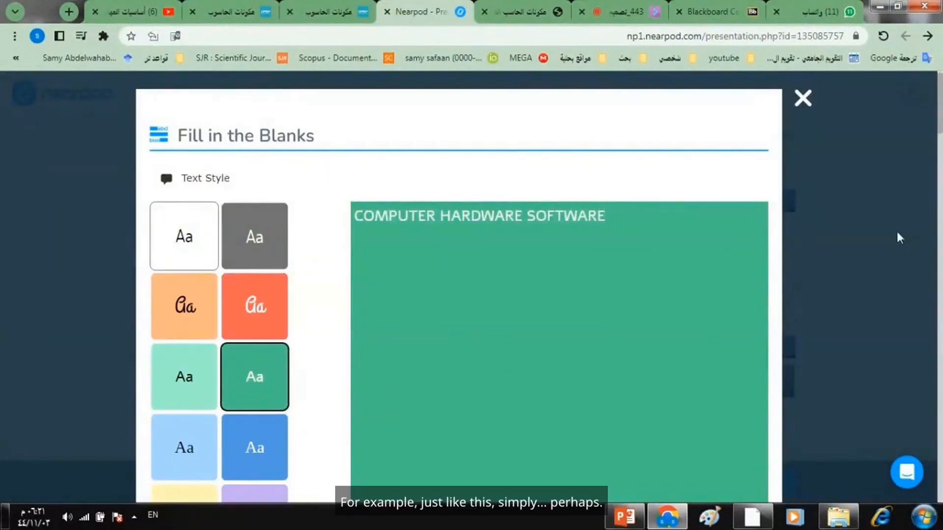
{"action": "scroll", "coordinate": [940, 109], "scroll_direction": "down", "scroll_amount": 3}
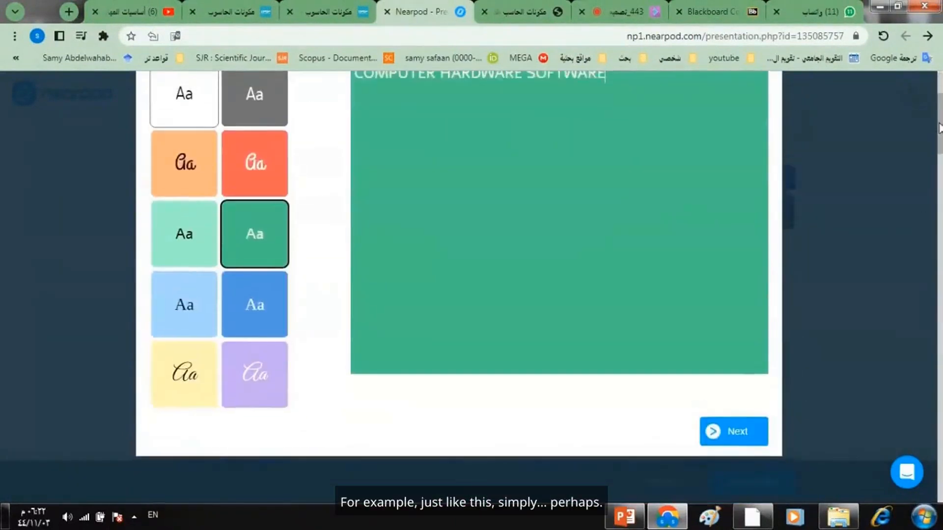
{"action": "left_click", "coordinate": [726, 445]}
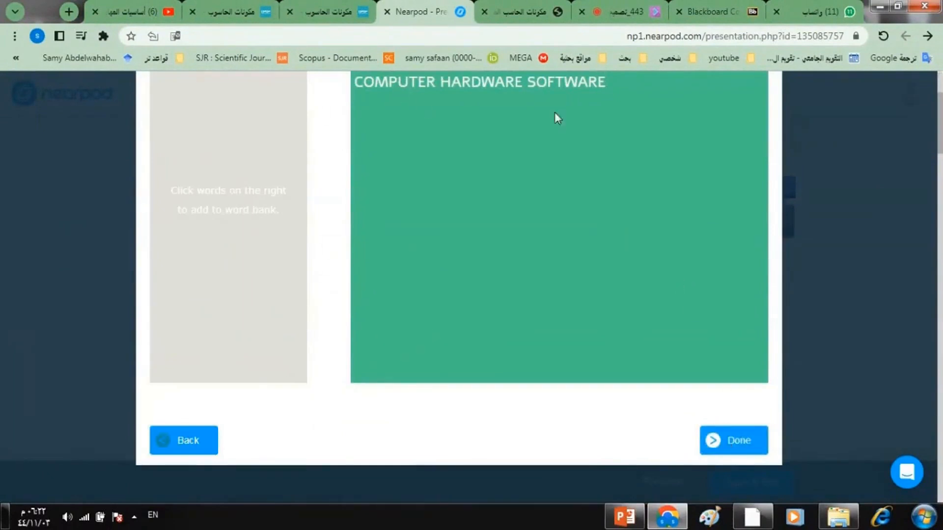
- Add COMPUTER, HARDWARE and SOFTWARE to the word bank and finish the Fill in the Blanks activity
{"action": "scroll", "coordinate": [940, 123], "scroll_direction": "up", "scroll_amount": 2}
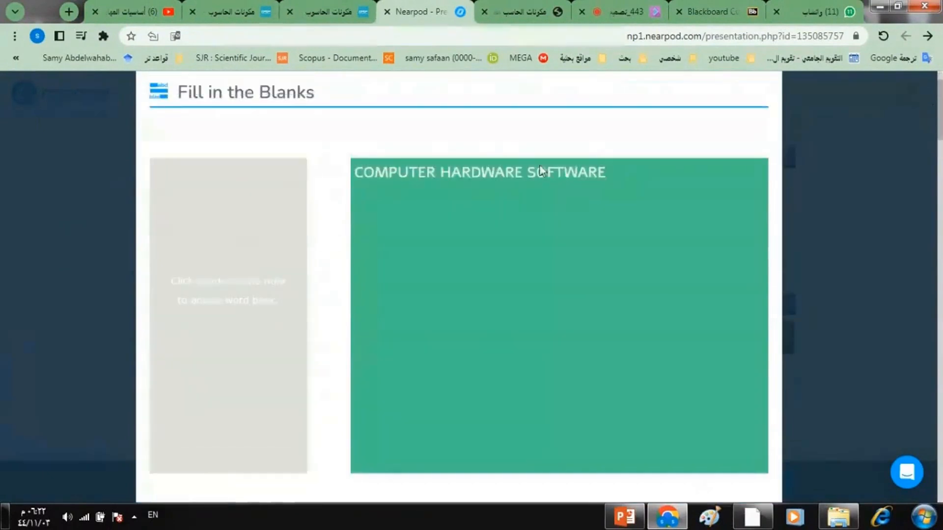
{"action": "left_click_drag", "start_coordinate": [411, 174], "coordinate": [302, 202]}
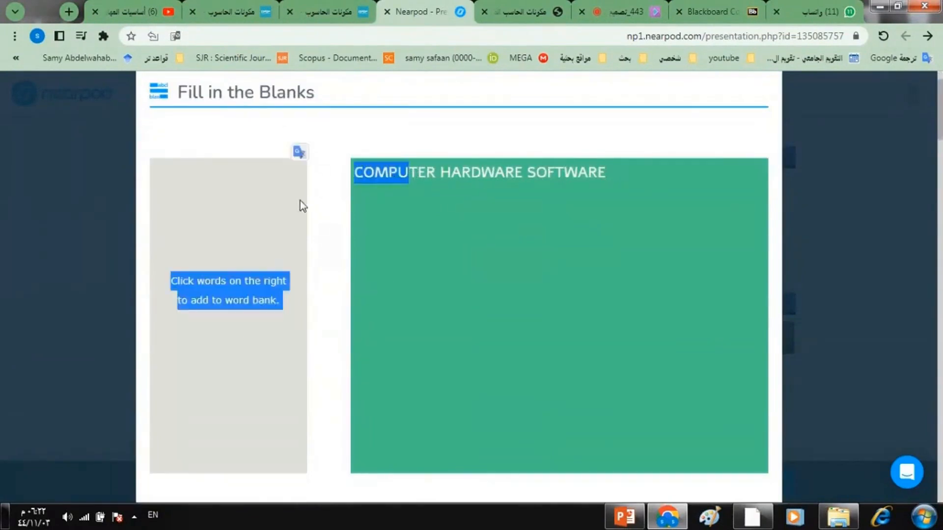
{"action": "double_click", "coordinate": [236, 287]}
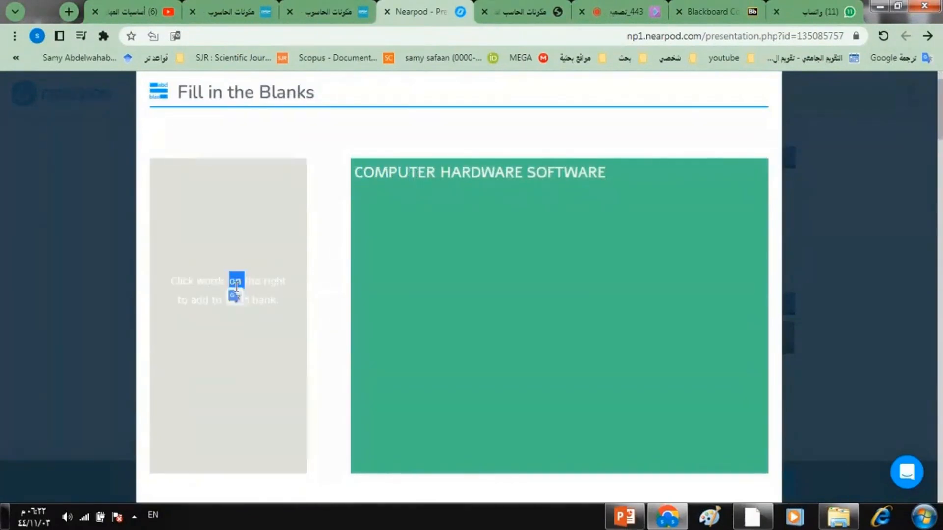
{"action": "triple_click", "coordinate": [236, 288]}
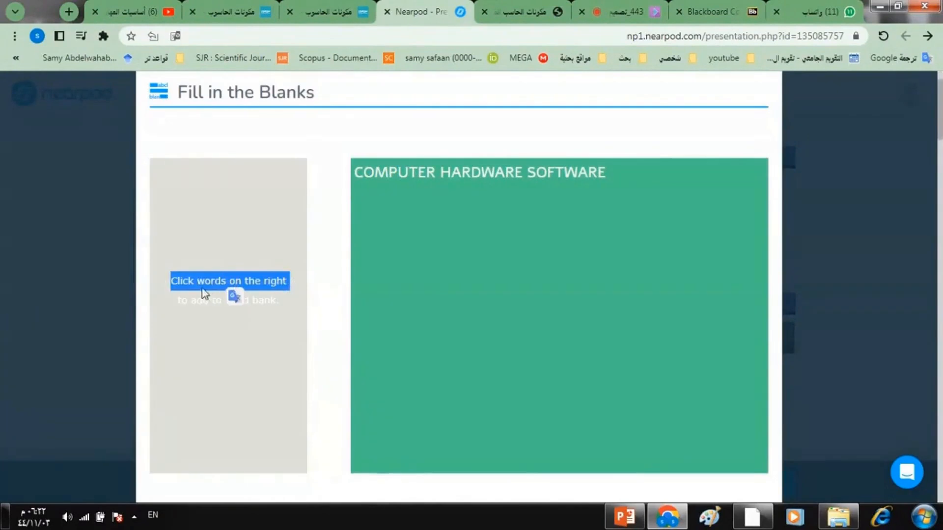
{"action": "left_click", "coordinate": [405, 175]}
{"action": "left_click", "coordinate": [405, 176]}
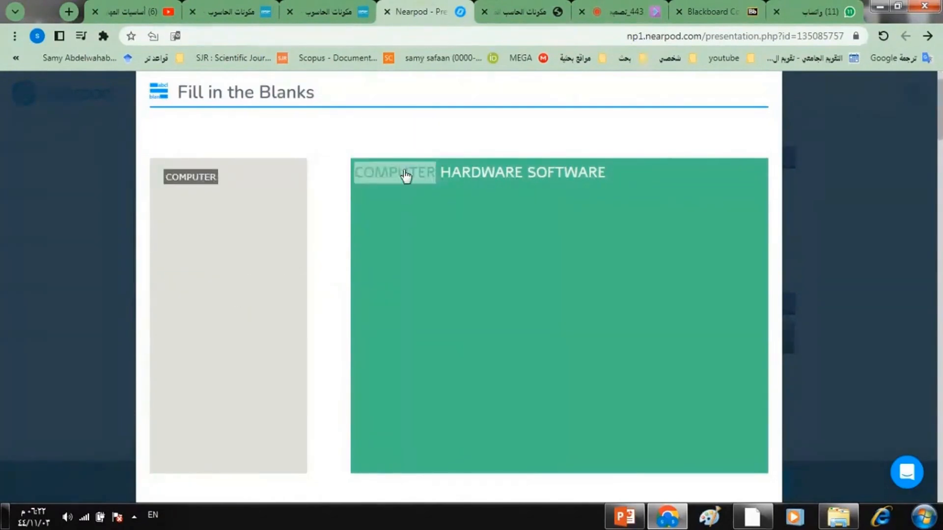
{"action": "left_click", "coordinate": [484, 172]}
{"action": "left_click", "coordinate": [563, 177]}
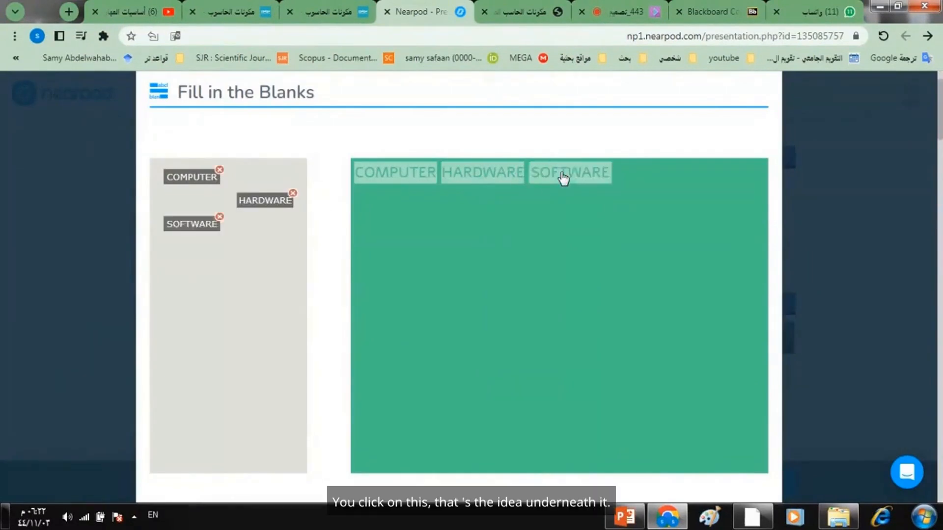
{"action": "left_click_drag", "start_coordinate": [940, 131], "coordinate": [939, 138]}
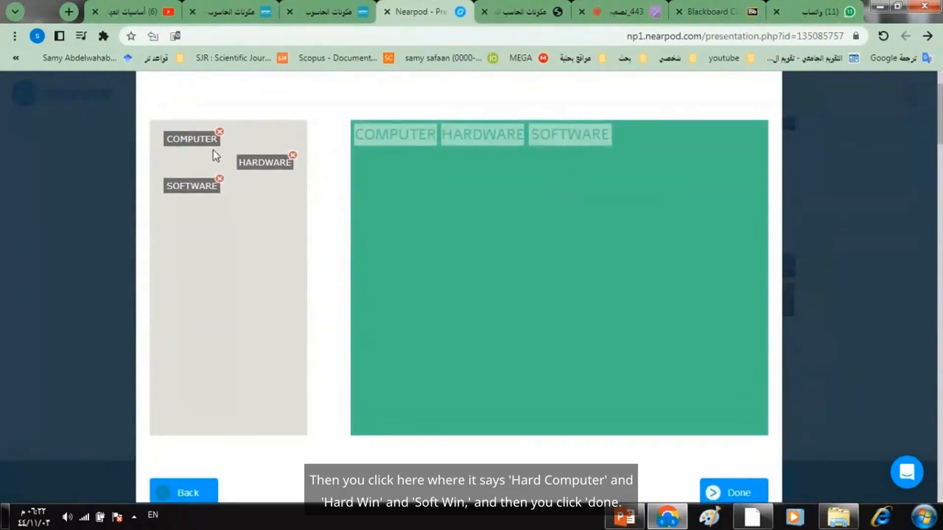
{"action": "left_click", "coordinate": [744, 496]}
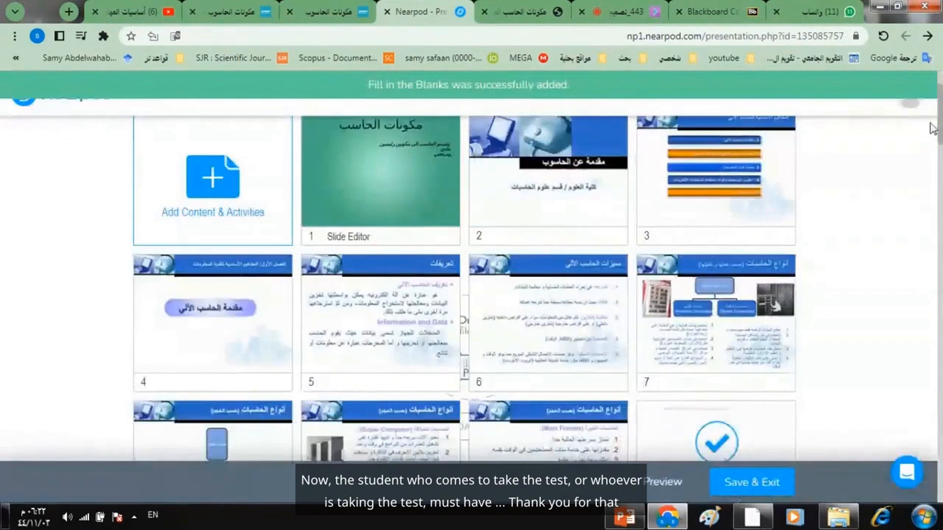
- Reopen the Fill in the Blanks slide and remove all three words from the word bank
{"action": "left_click_drag", "start_coordinate": [940, 122], "coordinate": [940, 459]}
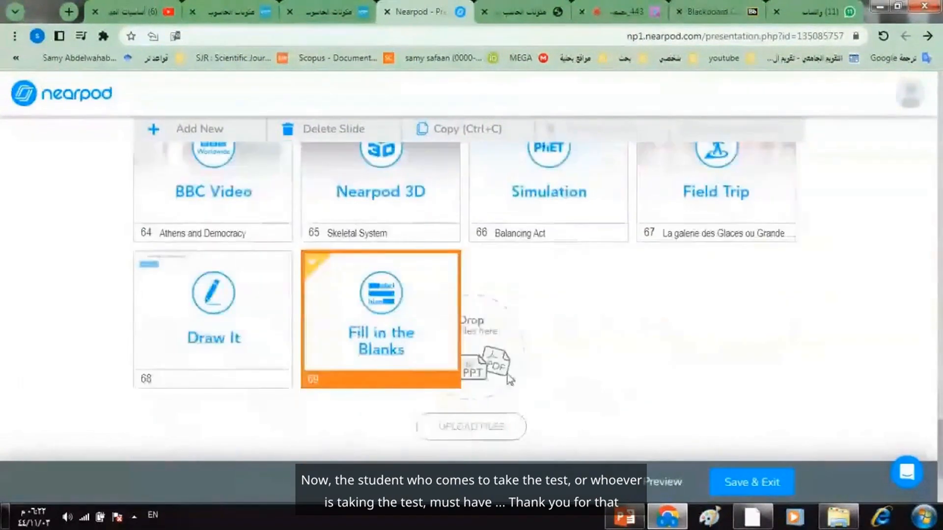
{"action": "left_click", "coordinate": [364, 330]}
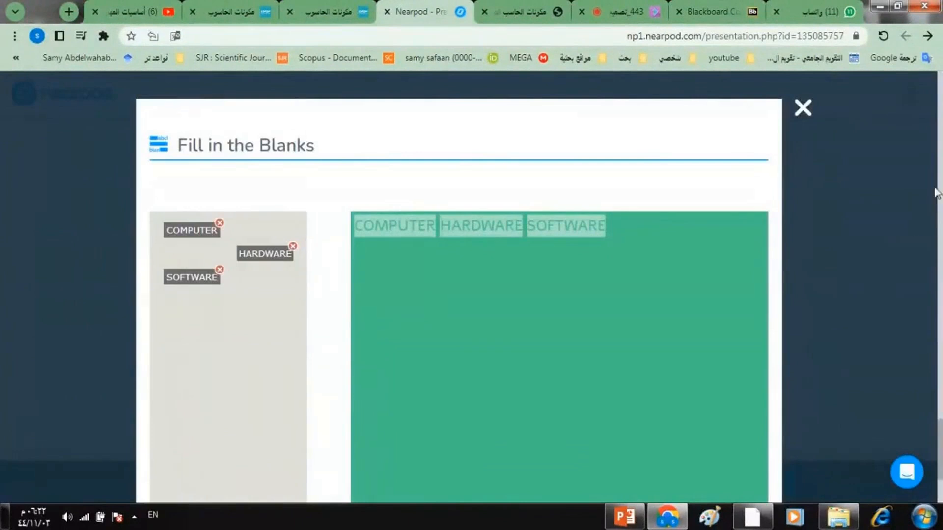
{"action": "left_click", "coordinate": [942, 151]}
{"action": "left_click_drag", "start_coordinate": [942, 153], "coordinate": [940, 511]}
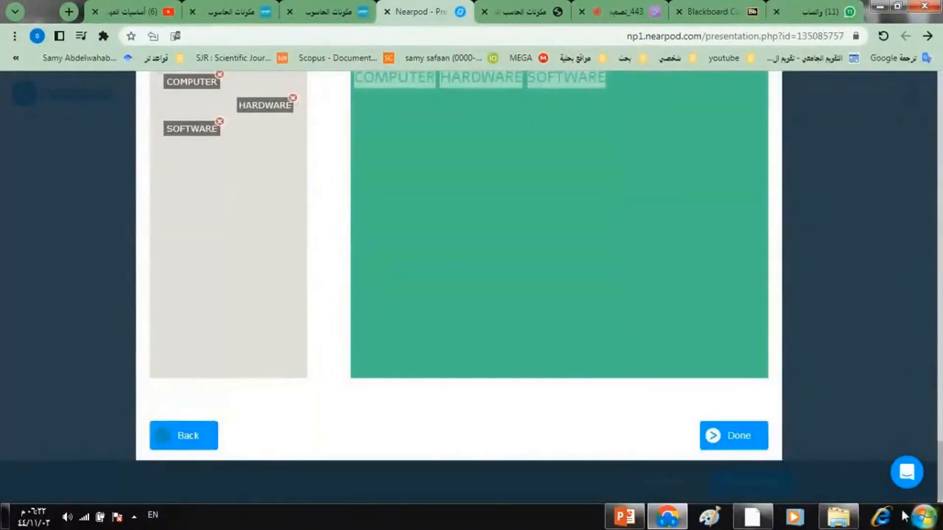
{"action": "left_click_drag", "start_coordinate": [942, 473], "coordinate": [939, 457]}
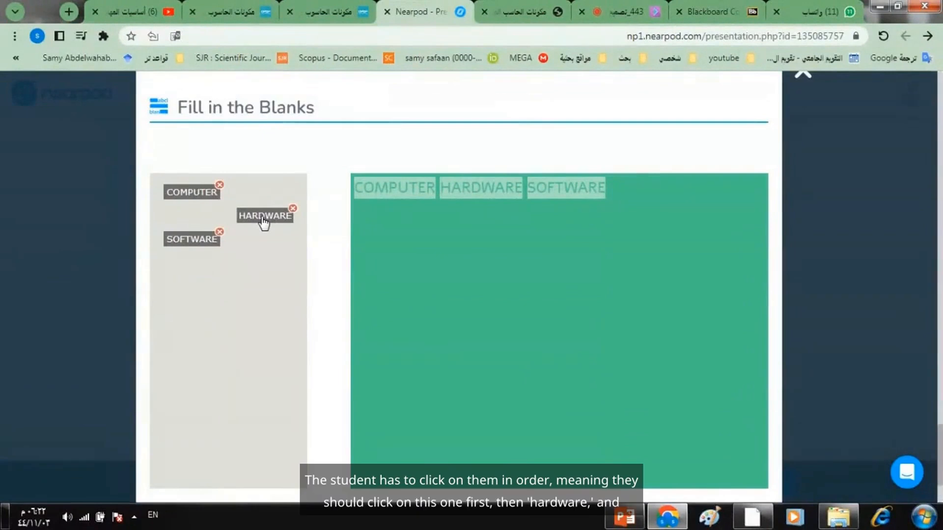
{"action": "left_click", "coordinate": [210, 194]}
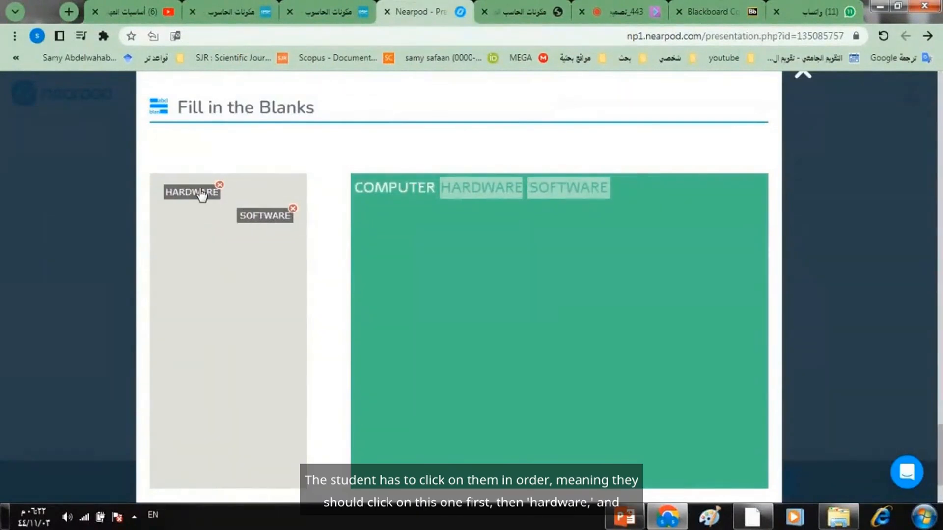
{"action": "left_click", "coordinate": [202, 194]}
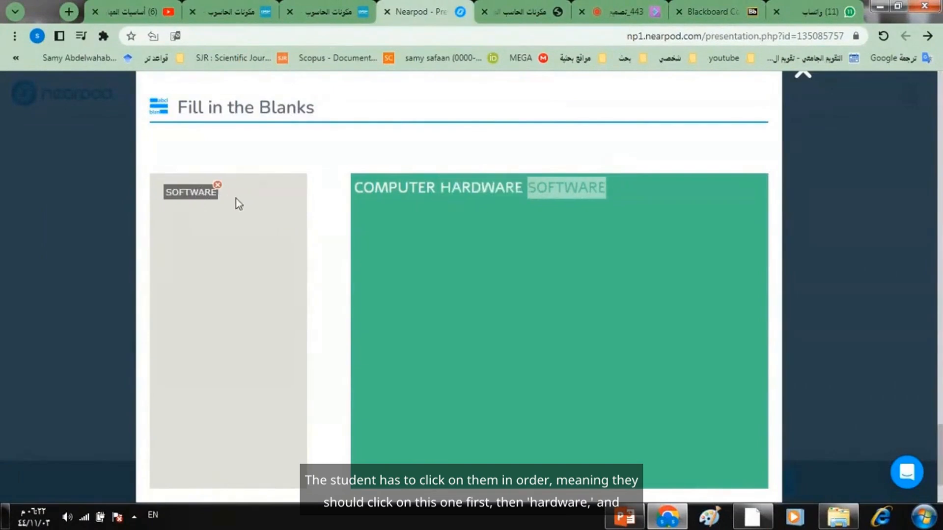
{"action": "left_click", "coordinate": [197, 195]}
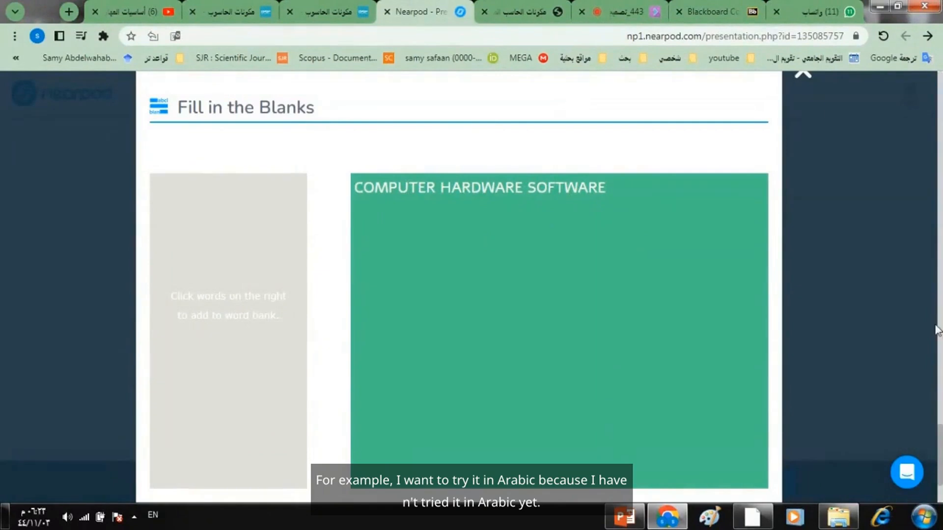
- Return to the passage step and clear the English passage text
{"action": "scroll", "coordinate": [940, 447], "scroll_direction": "down", "scroll_amount": 1}
{"action": "scroll", "coordinate": [940, 461], "scroll_direction": "down", "scroll_amount": 4}
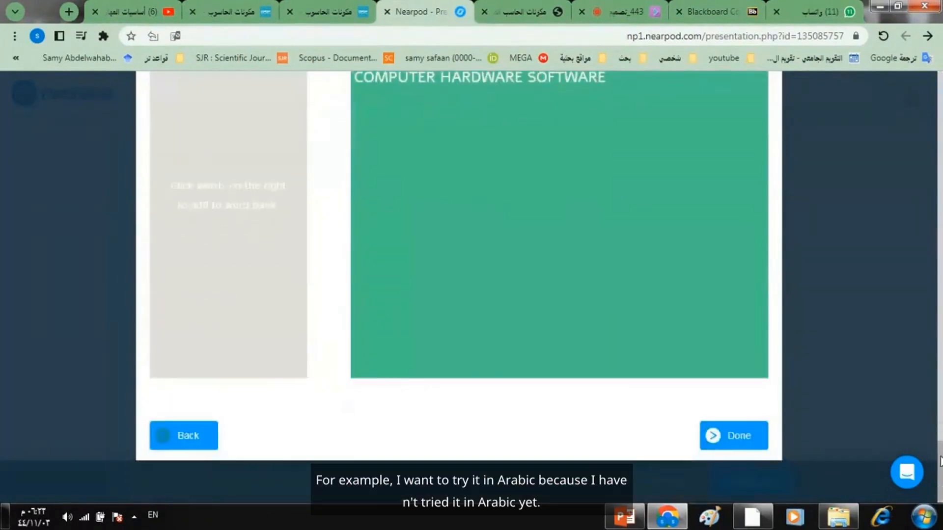
{"action": "left_click", "coordinate": [192, 435]}
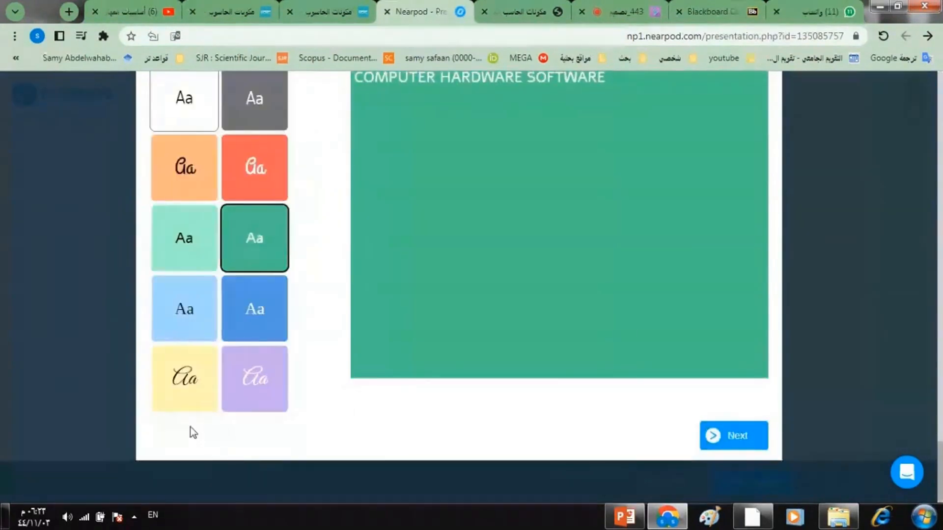
{"action": "triple_click", "coordinate": [483, 82]}
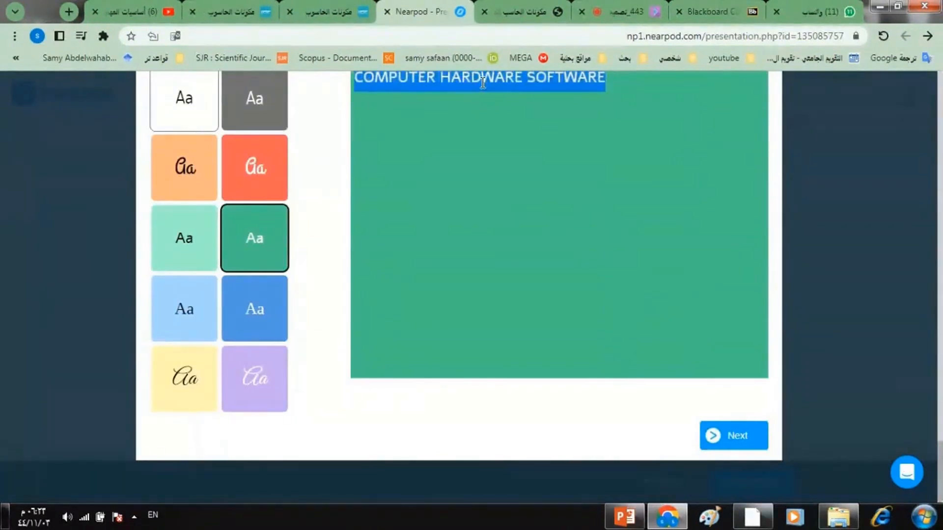
{"action": "type", "text": "DJ;"}
{"action": "key", "text": "BackSpace"}
{"action": "key", "text": "BackSpace"}
{"action": "key", "text": "BackSpace"}
- Write the Arabic passage يتكون الحاسب من مكونين مادى وبرمجي in the text area
{"action": "key", "text": "alt+shift"}
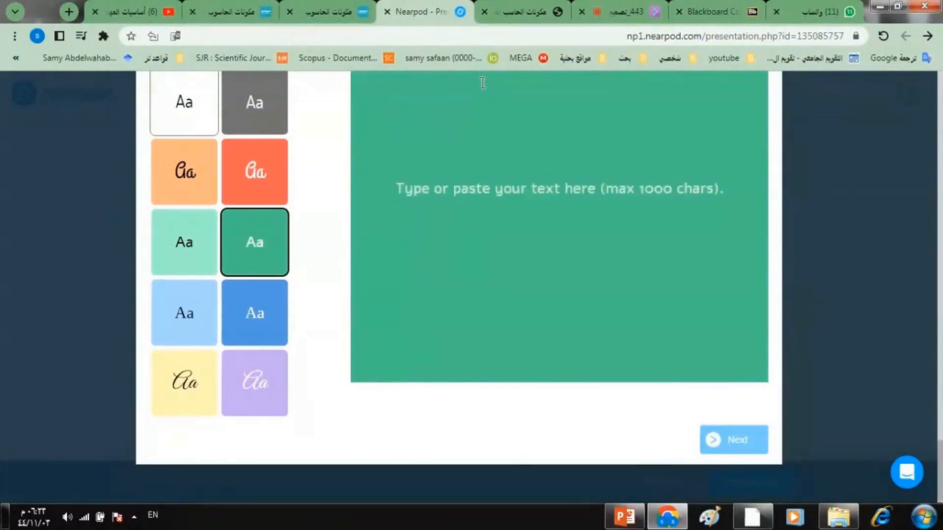
{"action": "type", "text": "تتك"}
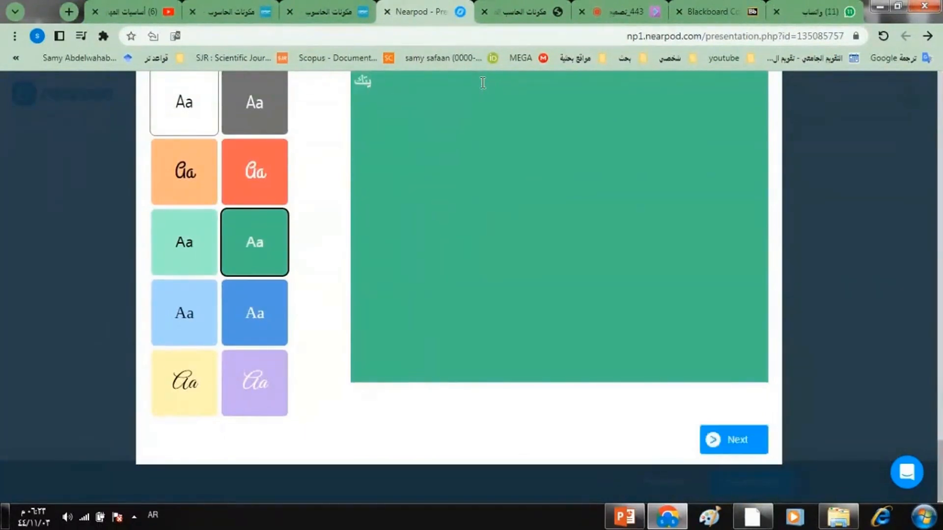
{"action": "type", "text": "ون الحاسب م"}
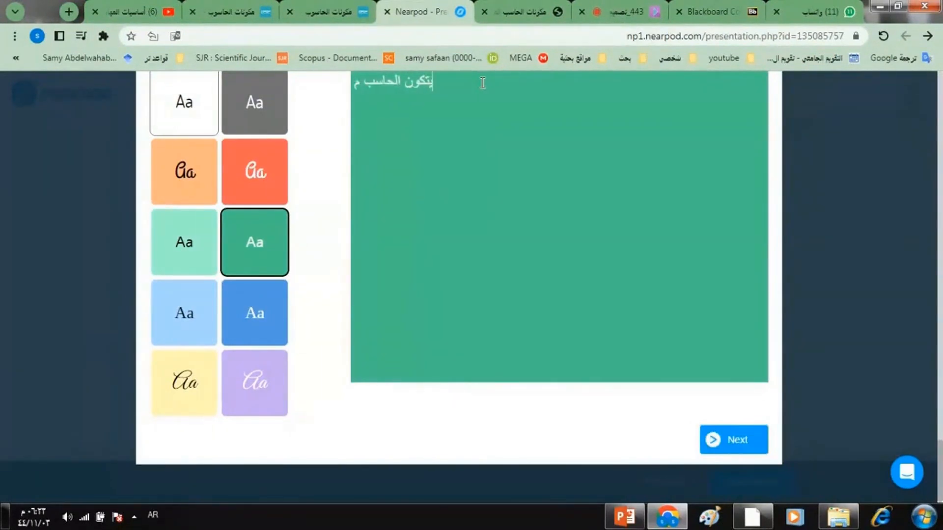
{"action": "type", "text": "ن مكوني"}
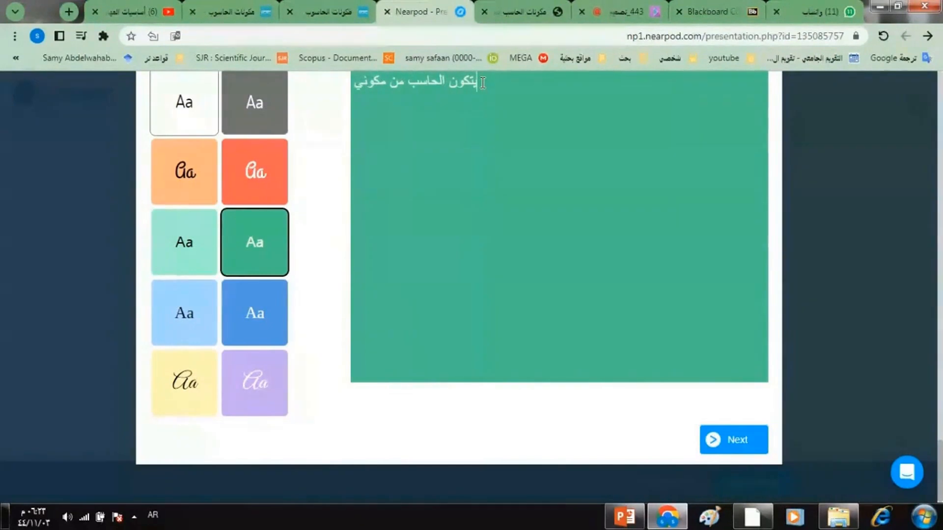
{"action": "type", "text": "ن ما"}
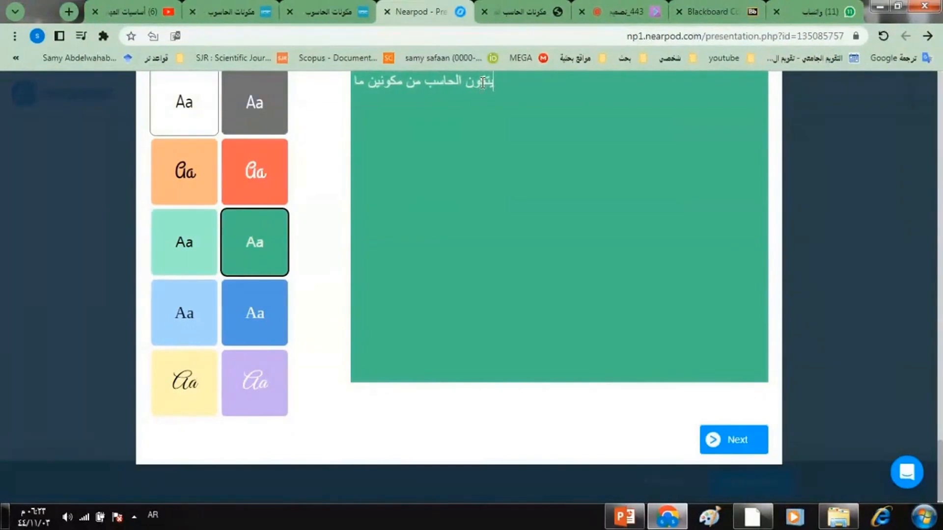
{"action": "type", "text": "دى وب"}
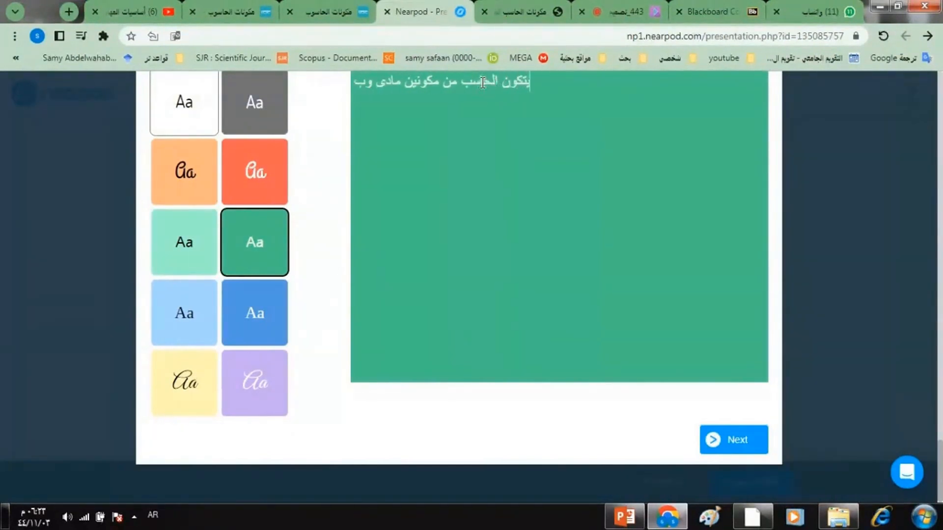
{"action": "type", "text": "رمجي"}
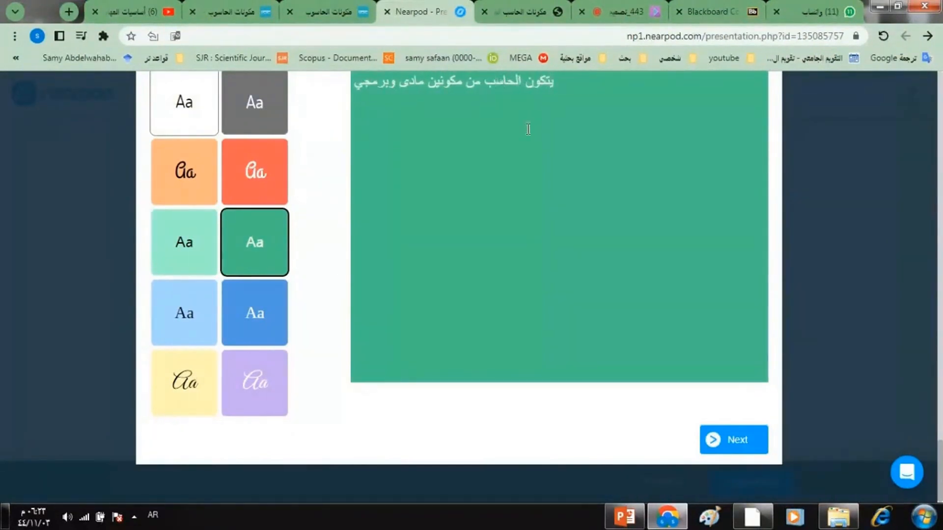